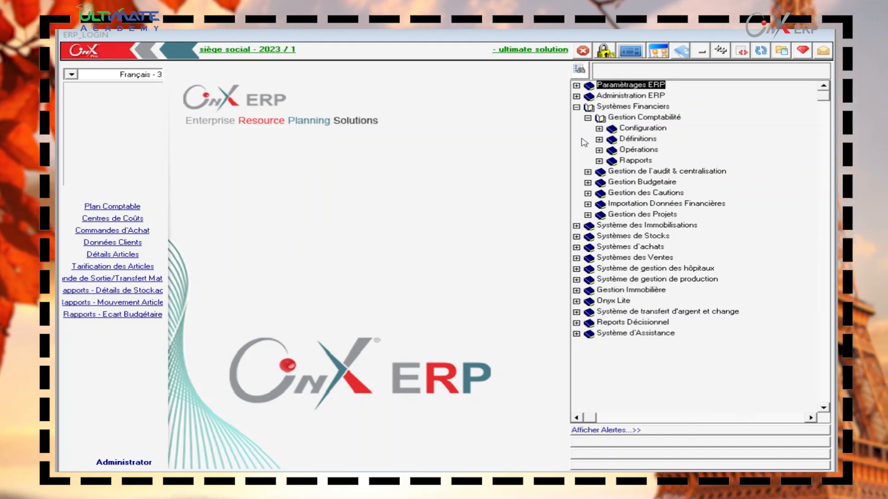
Open the Paramètres form in the Configuration section of Gestion Comptabilité and enable editing
click(599, 129)
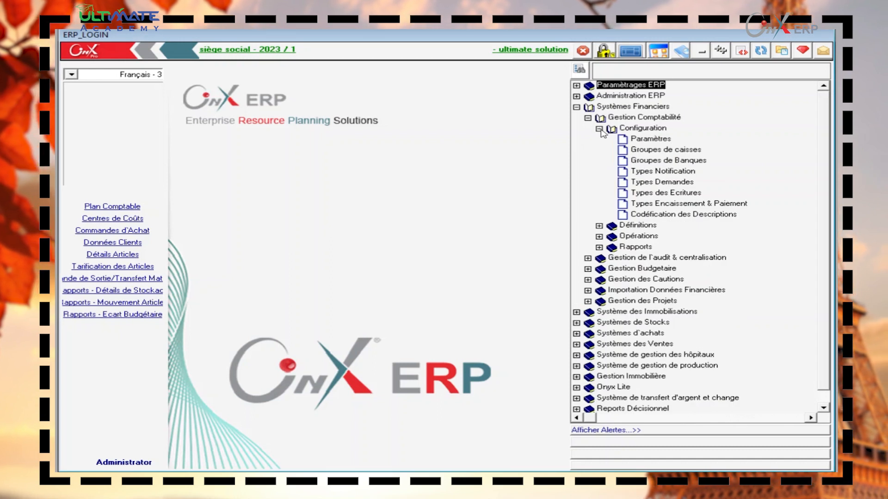
double_click(648, 139)
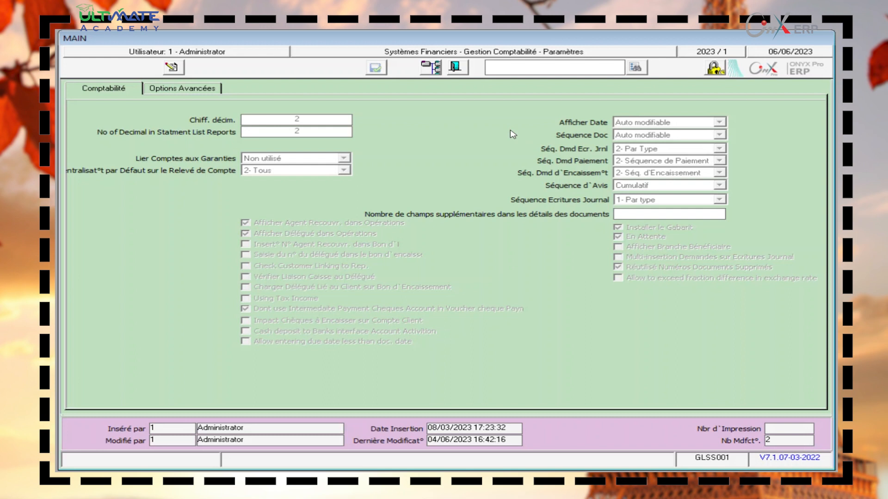
click(171, 68)
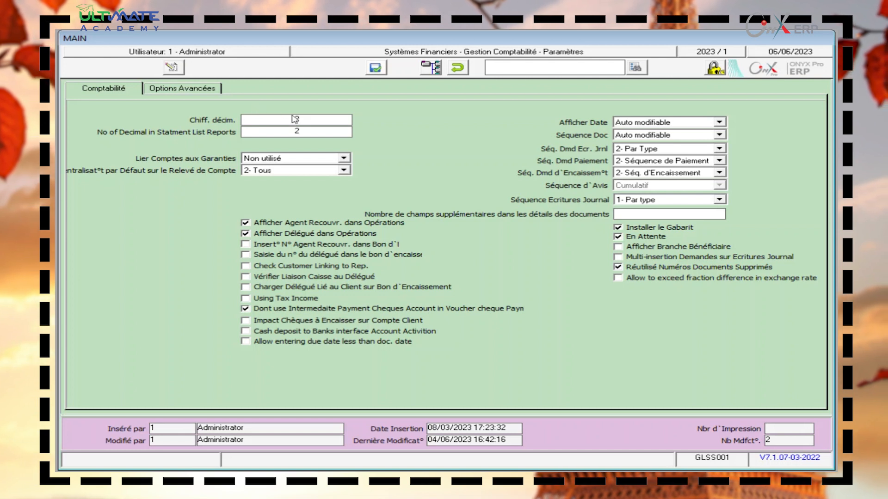
Examine the decimal setting and the choices for Lier Comptes aux Garanties, Afficher Date, Séquence Doc, Séq. Dmd Ecr. Jrnl and Séq. Dmd Paiement
click(306, 119)
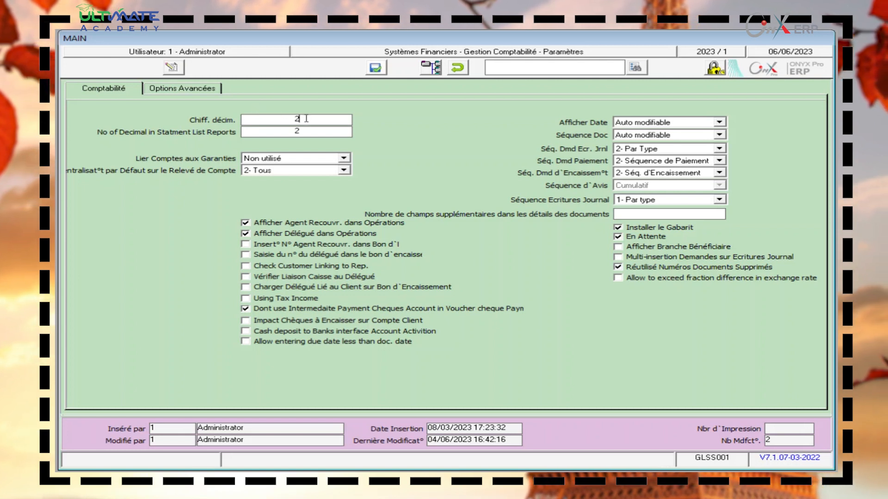
text(3)
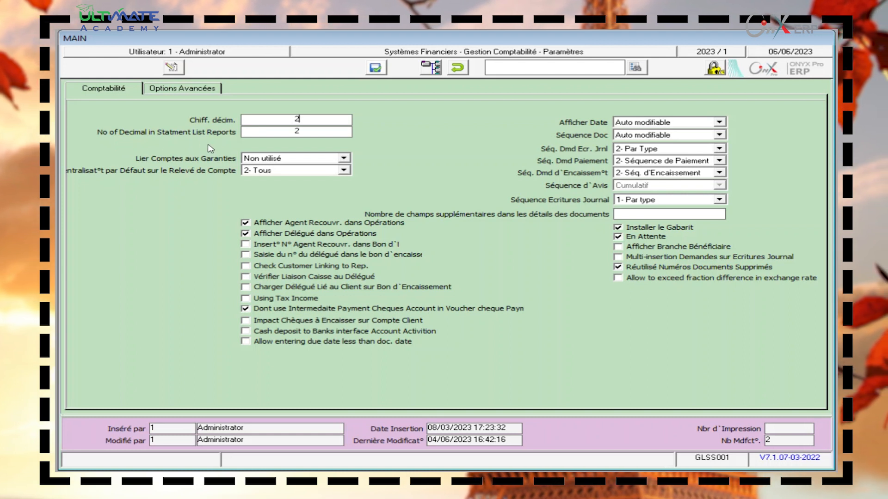
click(269, 161)
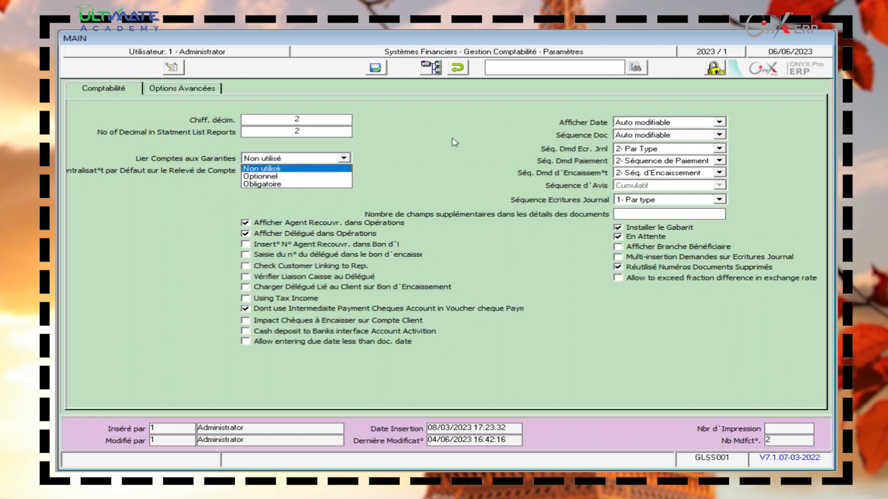
click(625, 127)
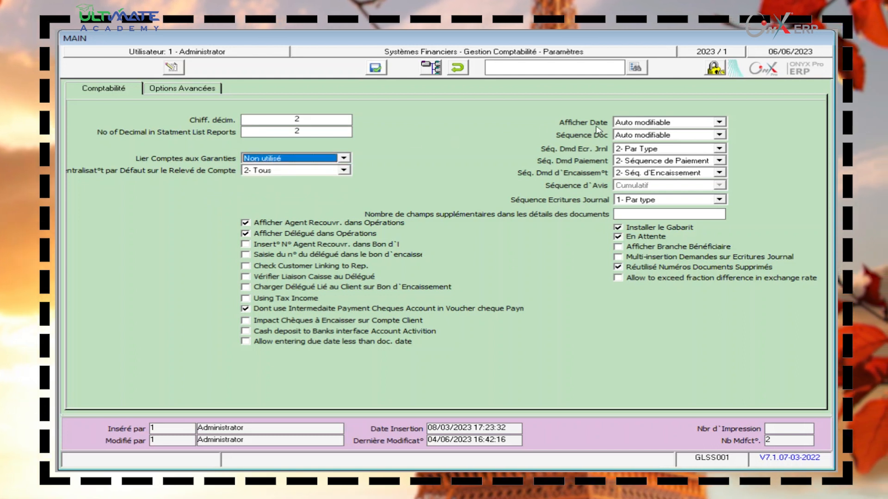
click(697, 123)
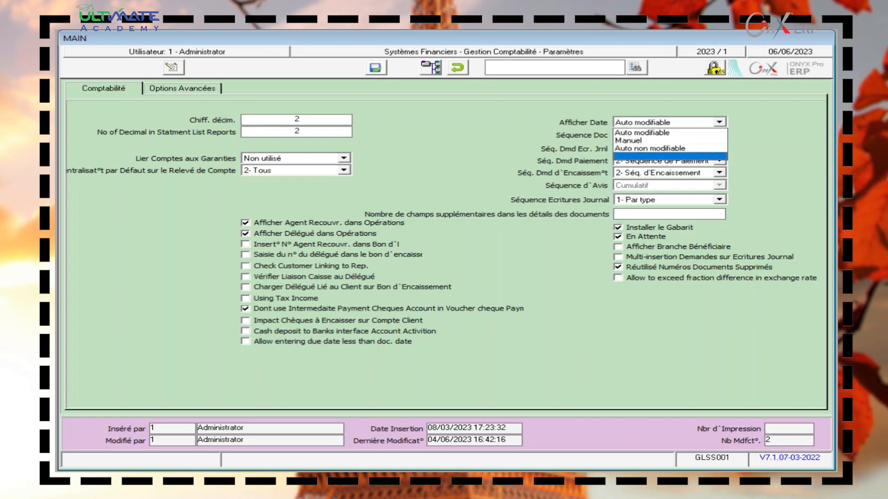
click(677, 399)
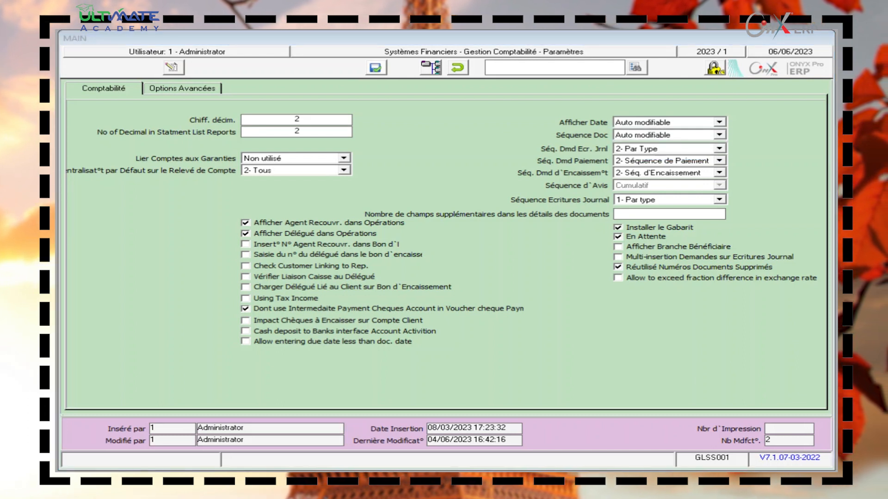
click(644, 136)
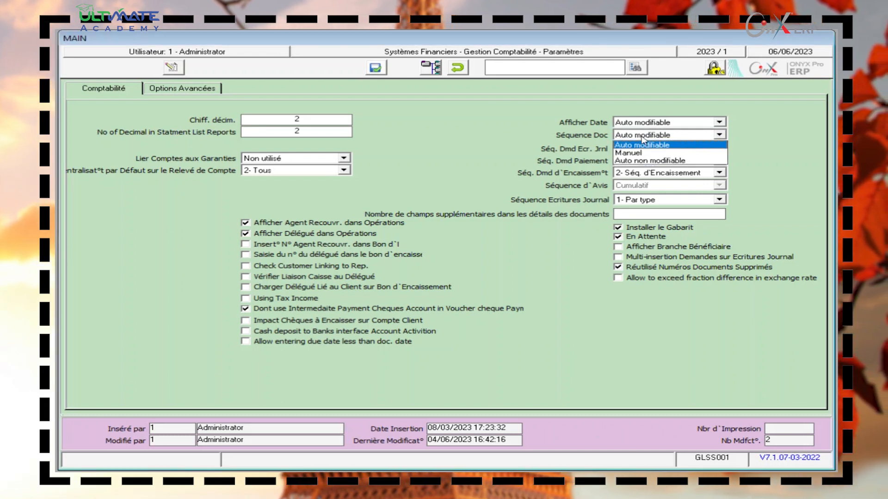
click(466, 126)
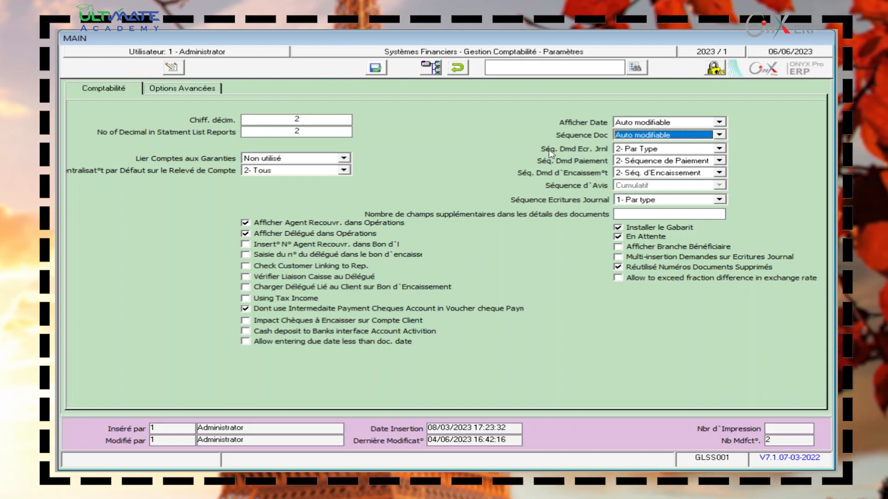
click(616, 150)
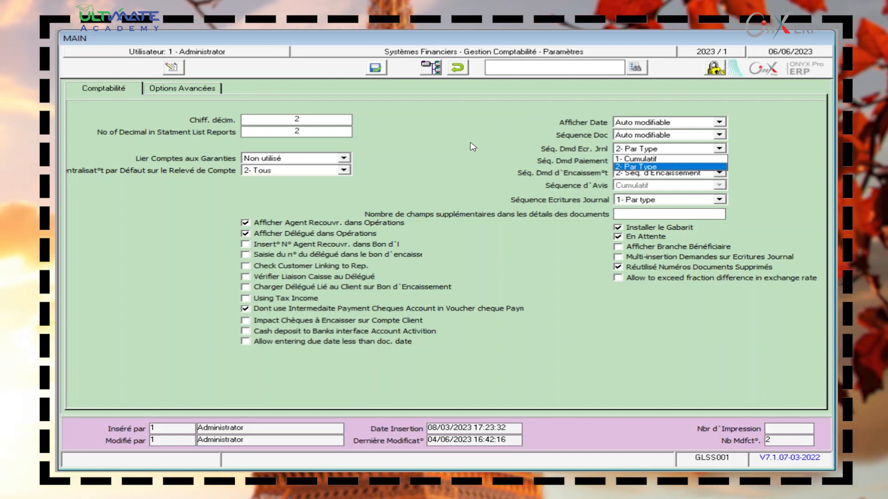
key(Return)
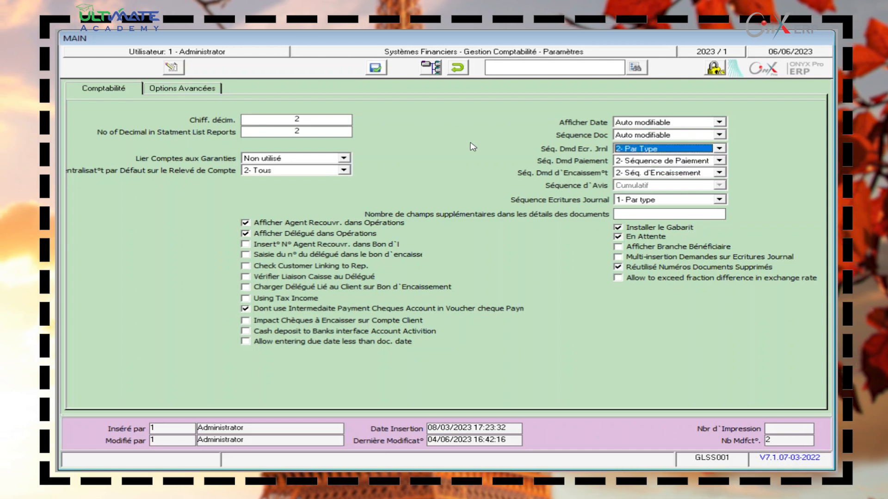
click(651, 162)
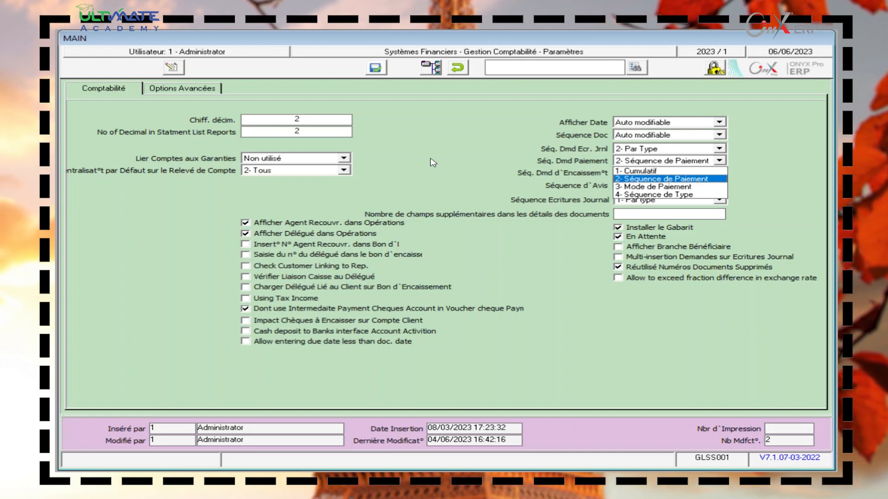
click(432, 162)
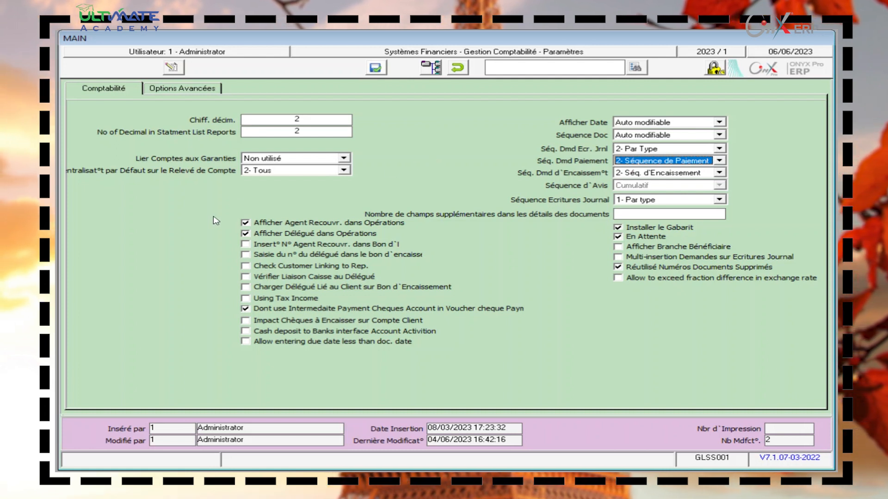
Disable and re-enable the options Afficher Agent Recouvr. dans Opérations and Réutilisé Numéros Documents Supprimés
click(248, 224)
click(249, 224)
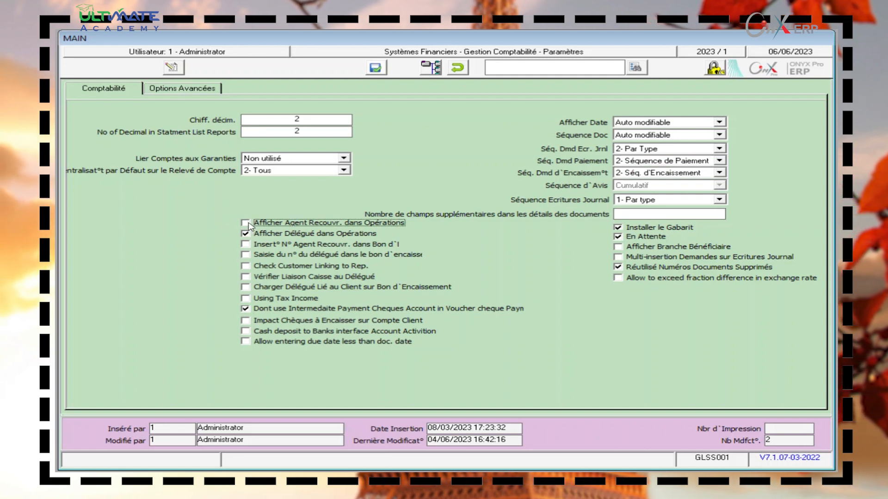
click(247, 223)
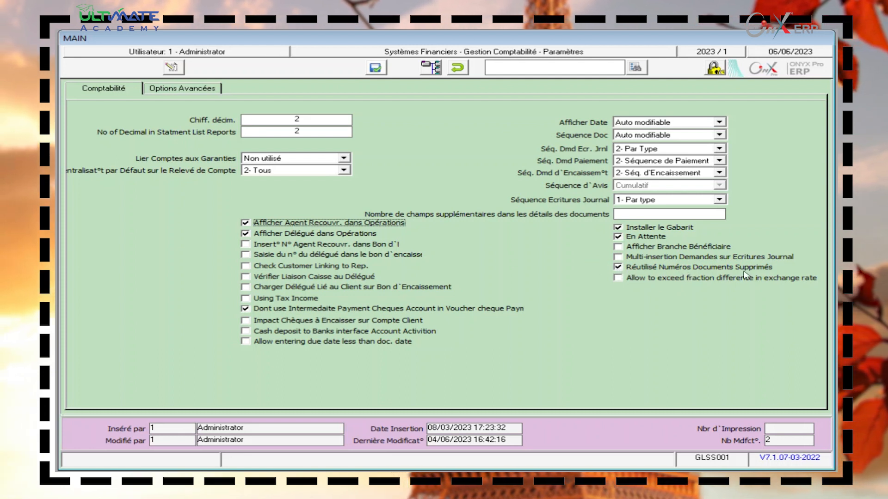
click(622, 271)
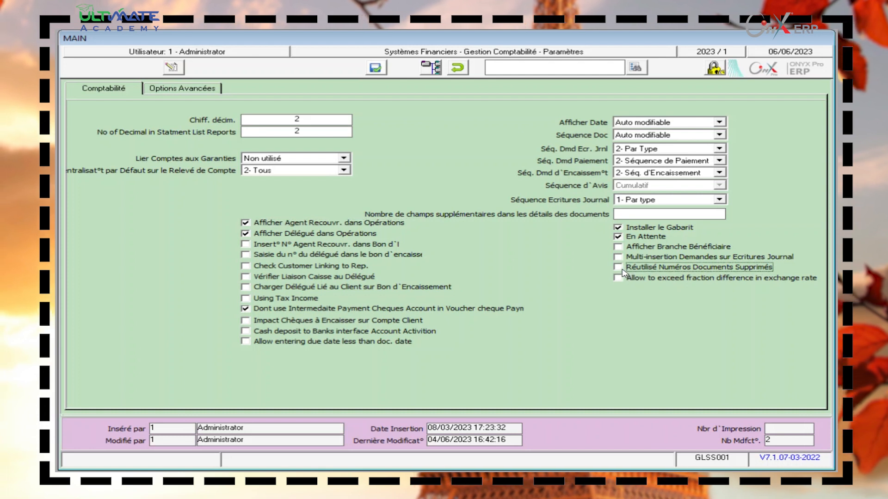
click(622, 271)
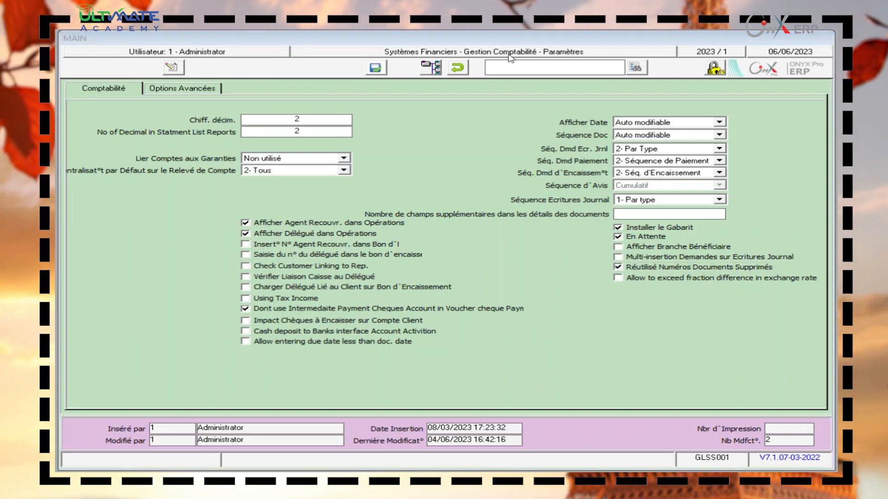
Cancel the edit of the accounting parameters and open the Groupes de caisses form
click(458, 68)
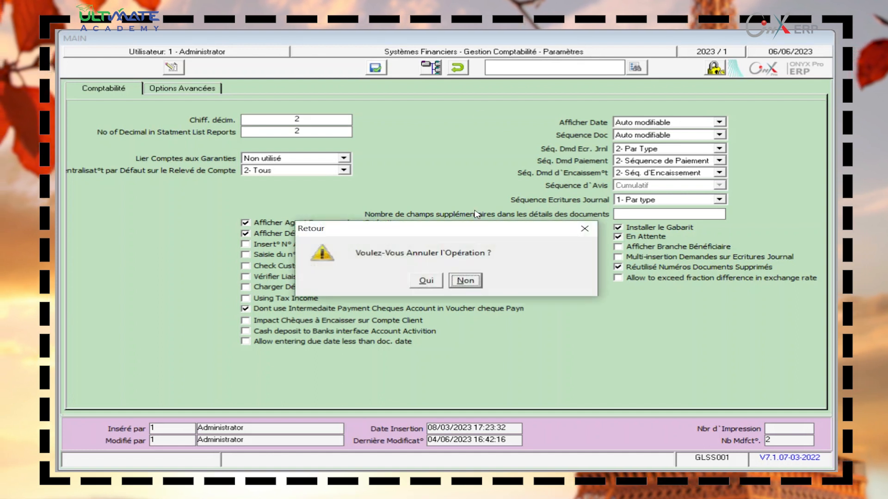
click(418, 280)
click(457, 70)
double_click(642, 153)
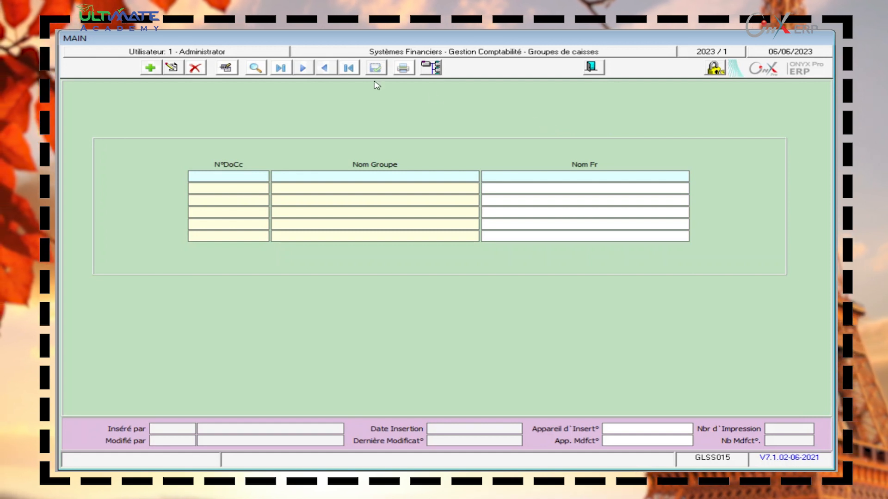
Look through the list of existing cash register groups and close it without loading one
click(253, 71)
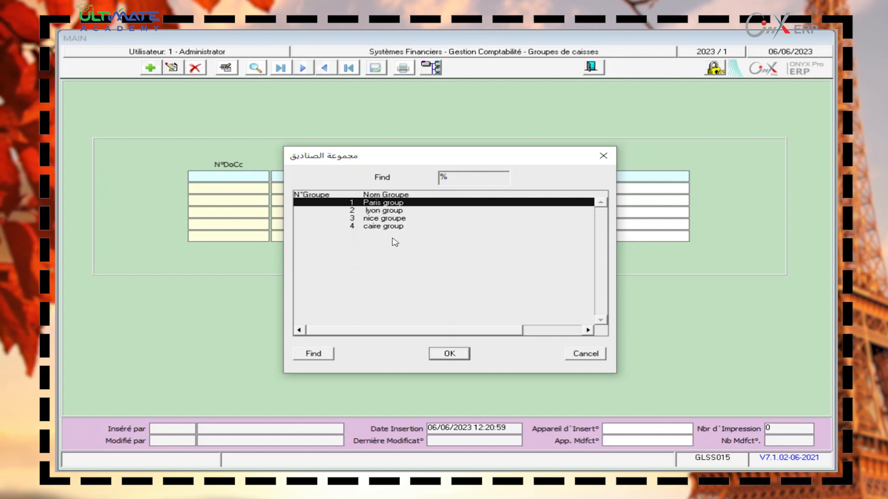
click(394, 219)
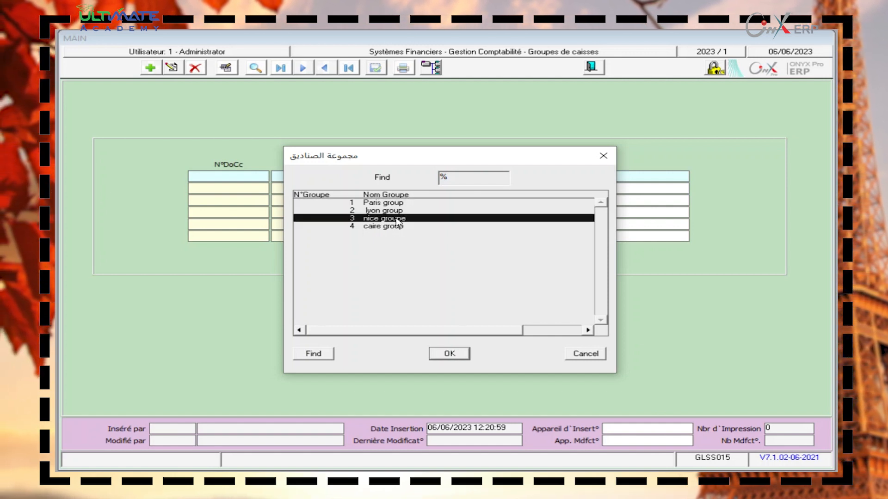
click(403, 227)
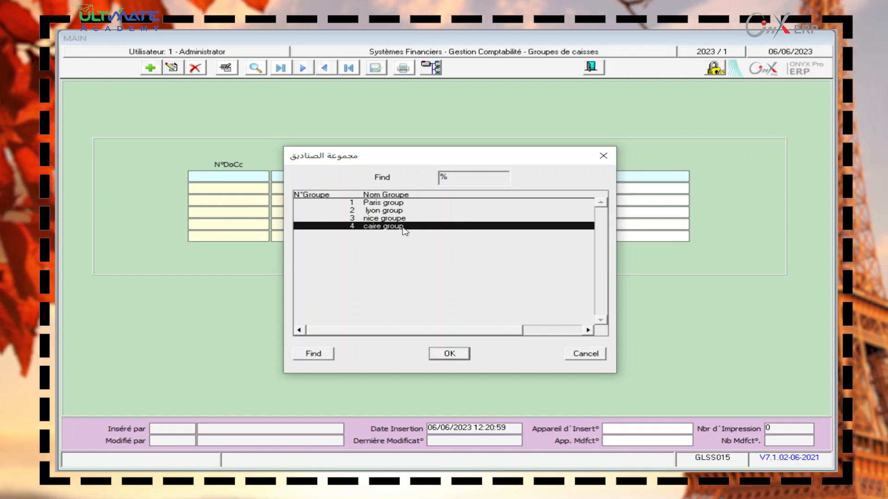
click(604, 156)
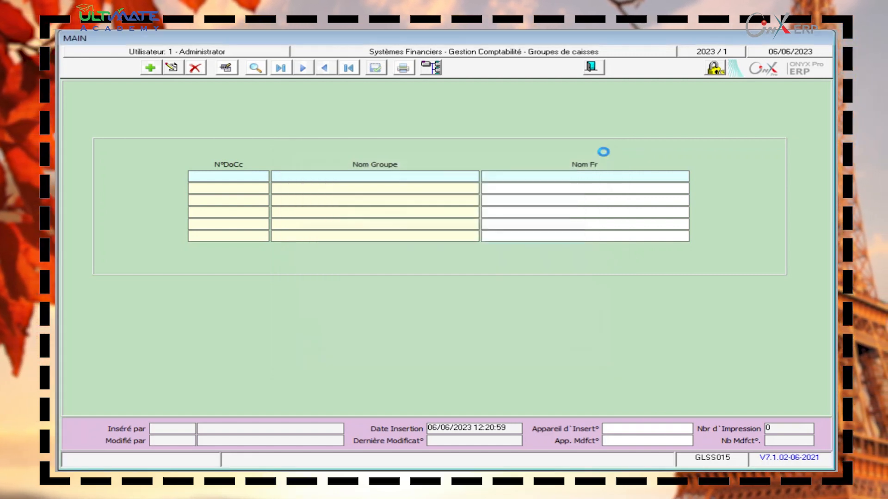
Add a new cash register group with the group name "alex group"
click(157, 73)
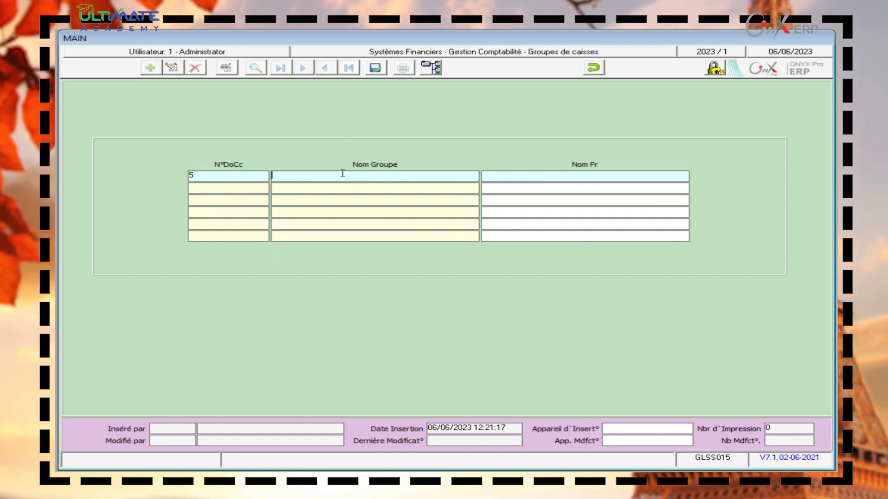
text(alex )
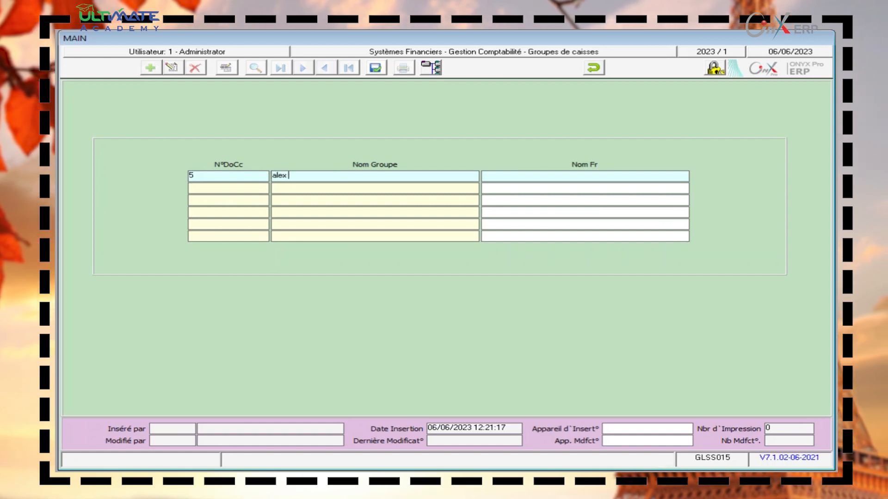
text(group)
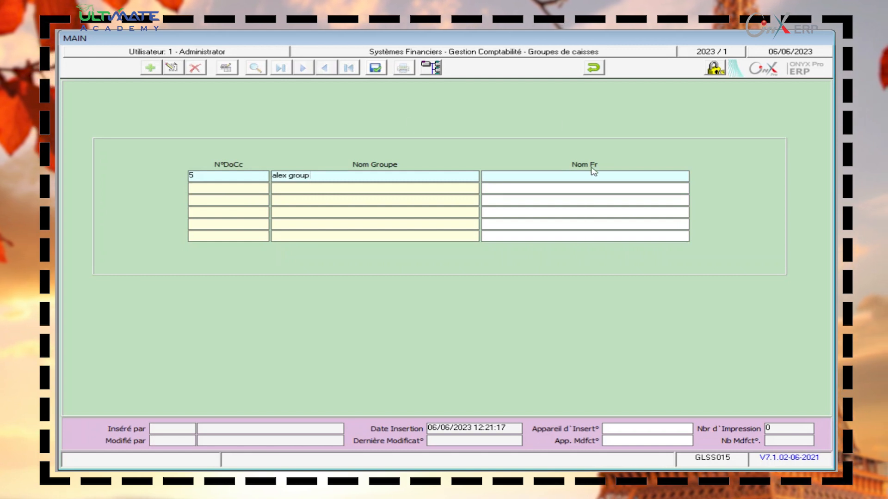
Copy the group name "alex group" into the Nom Fr field and save the new record
click(566, 177)
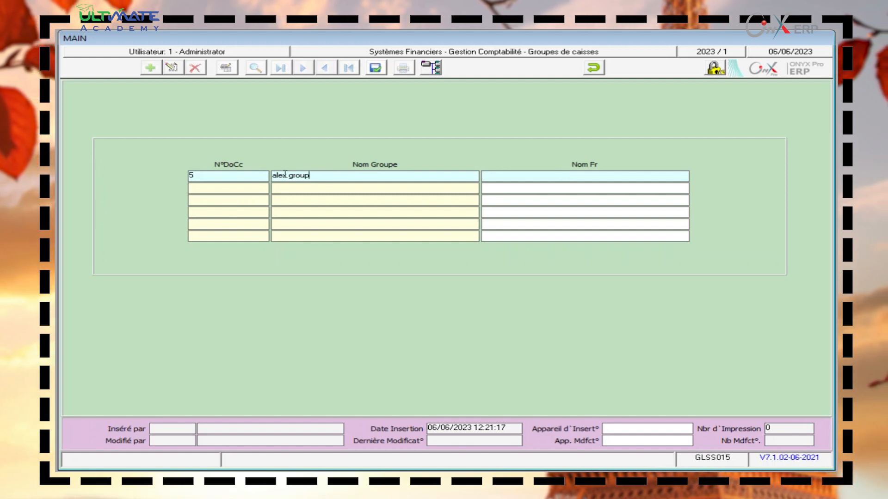
drag(309, 175, 273, 176)
key(ctrl+c)
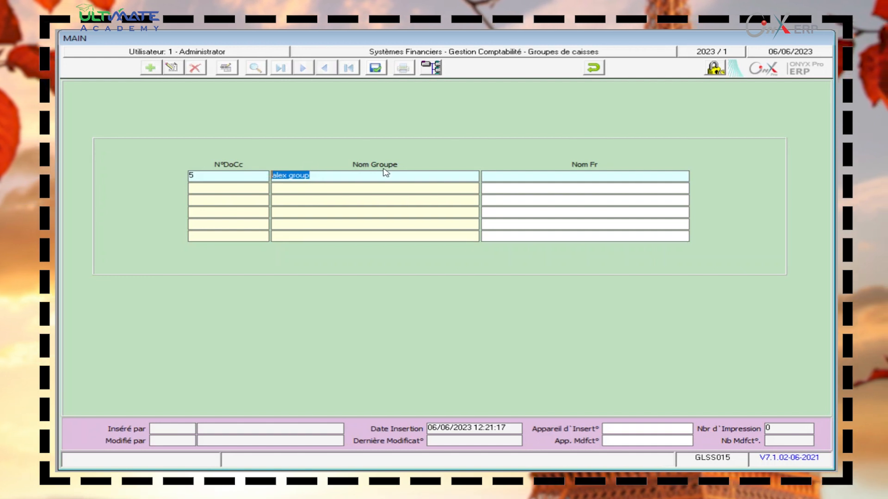
click(530, 174)
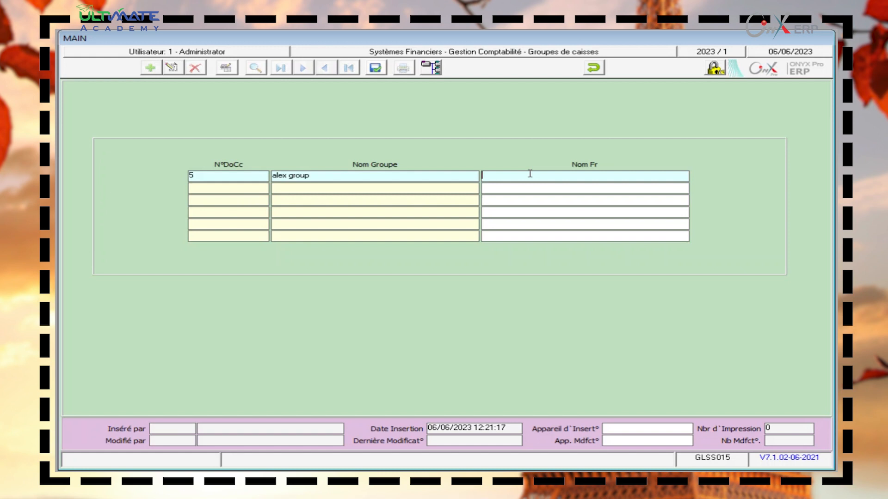
key(ctrl+v)
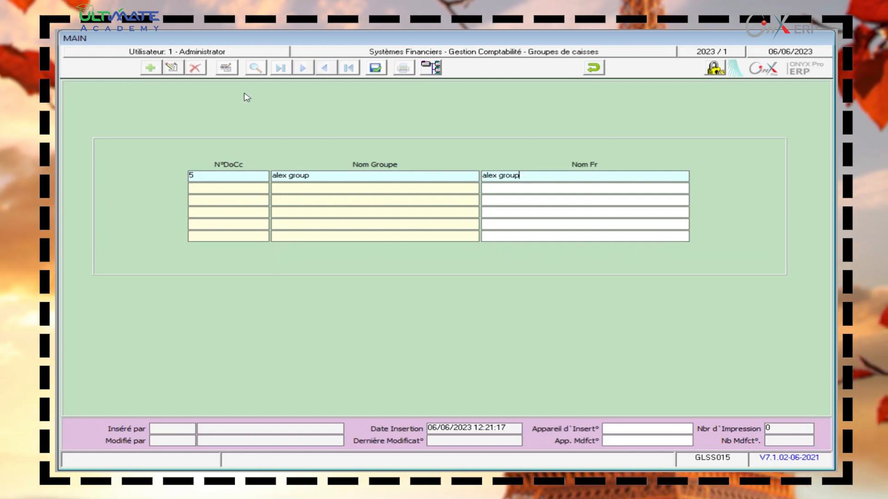
click(375, 68)
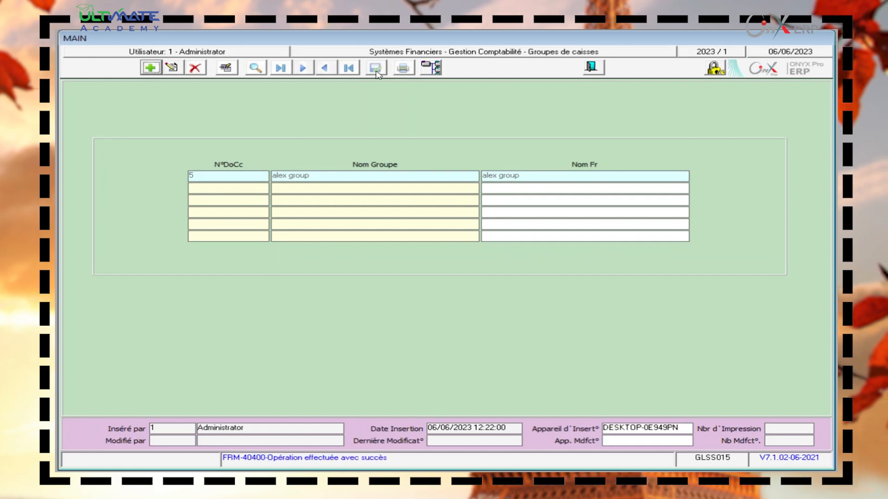
Look up the existing cash register groups and load the "alex group" record from the list
click(255, 69)
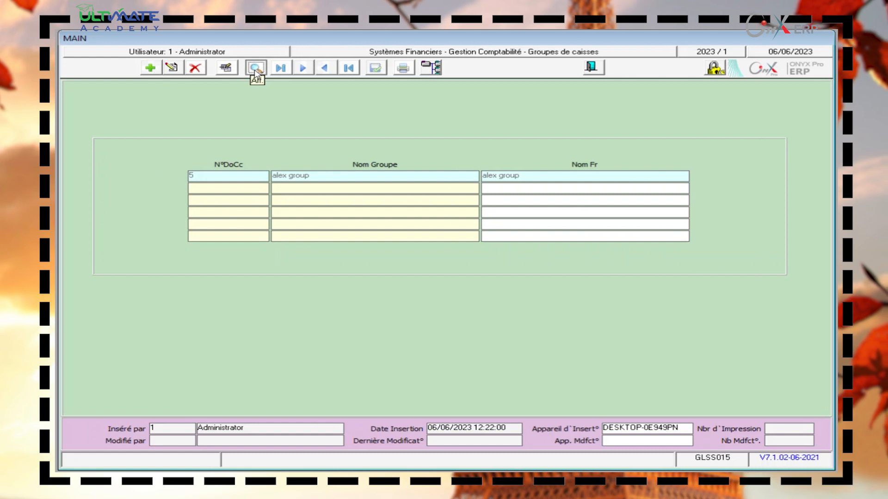
click(359, 234)
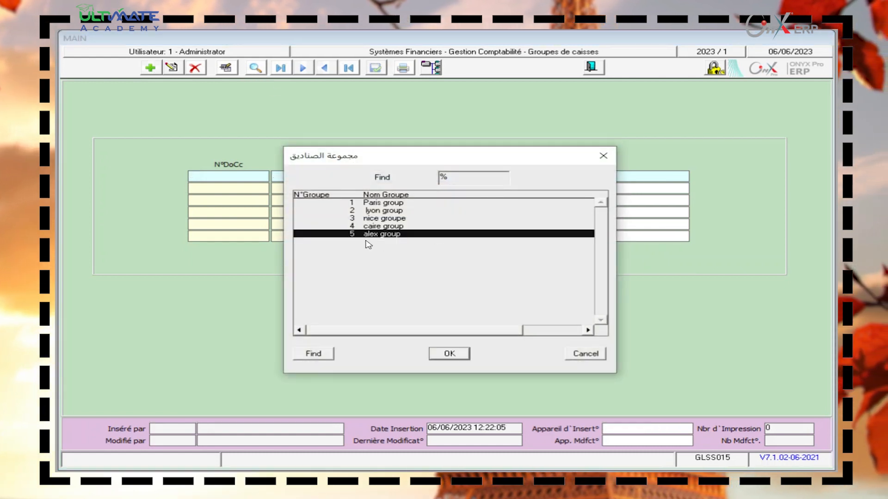
click(439, 352)
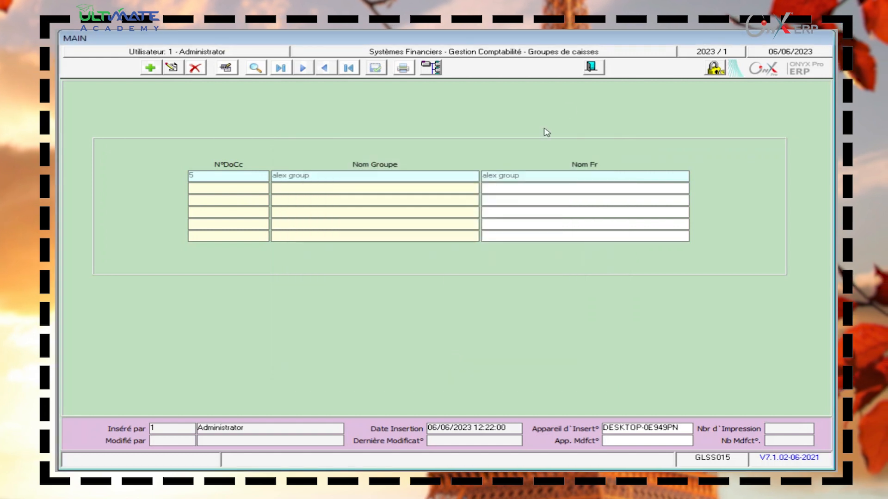
Close the cash register groups, open the Groupes de Banques form and look through its list of existing bank groups
click(592, 68)
double_click(645, 162)
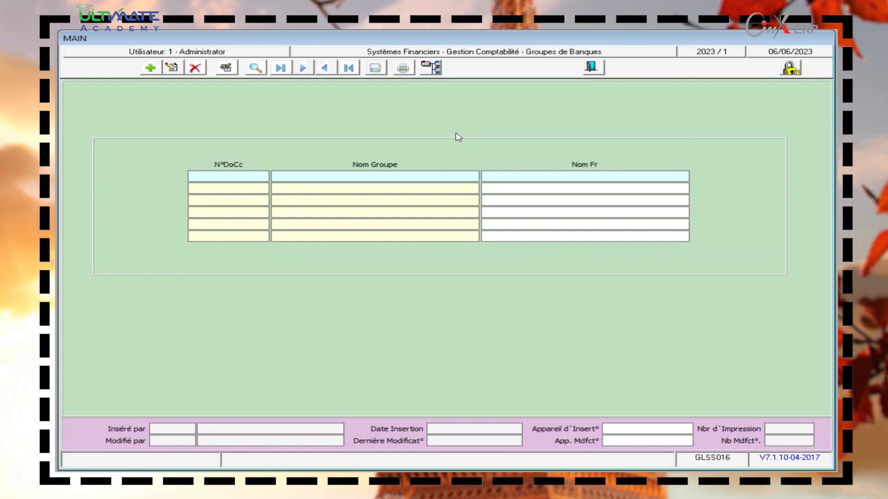
click(254, 70)
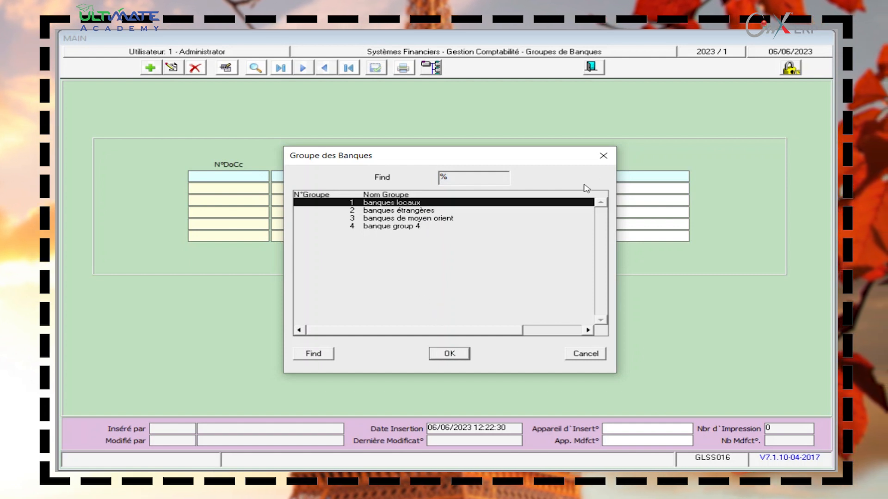
click(600, 162)
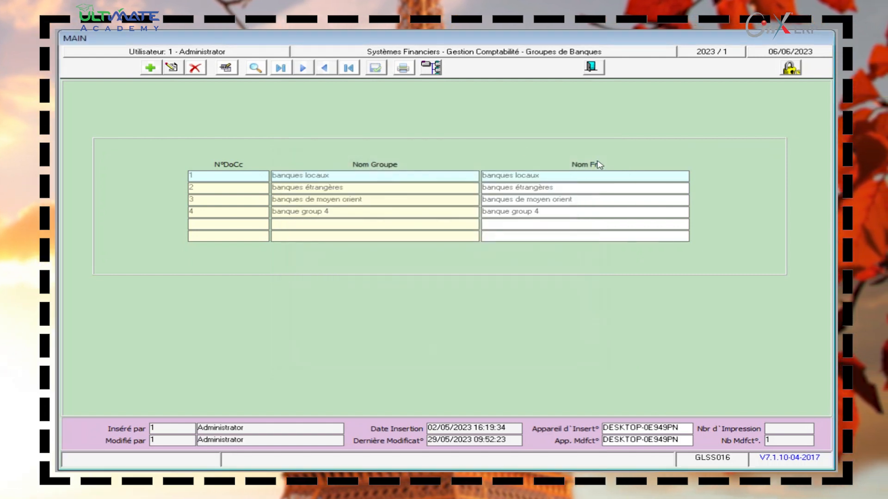
Fill in a new bank group record with "banque 5" as both the Nom Groupe and the Nom Fr
click(151, 69)
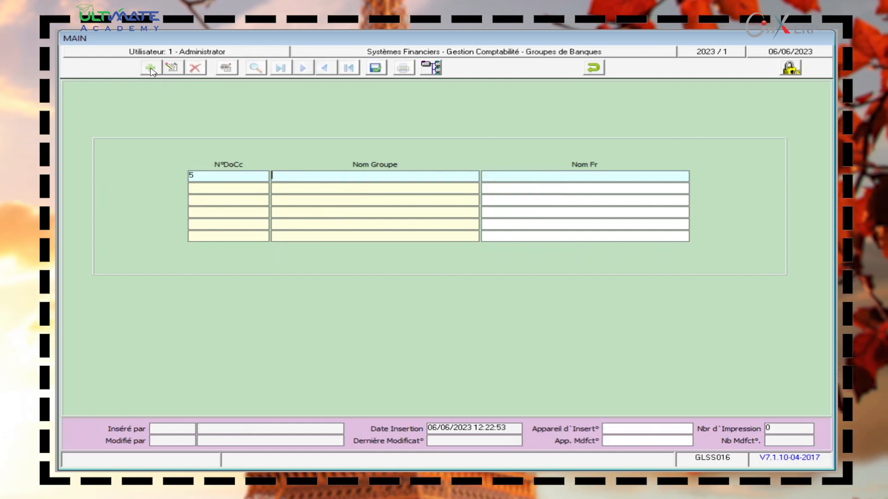
click(197, 174)
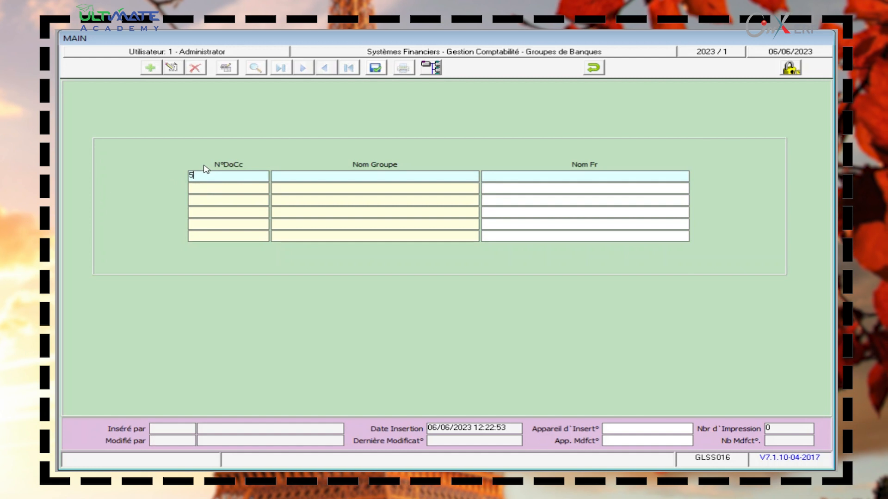
click(321, 176)
text(banque 5)
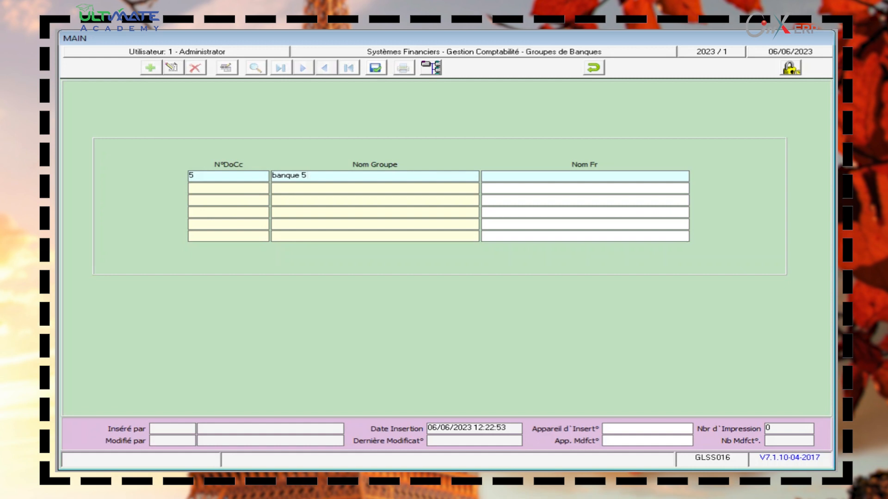
drag(311, 176, 264, 176)
key(ctrl+c)
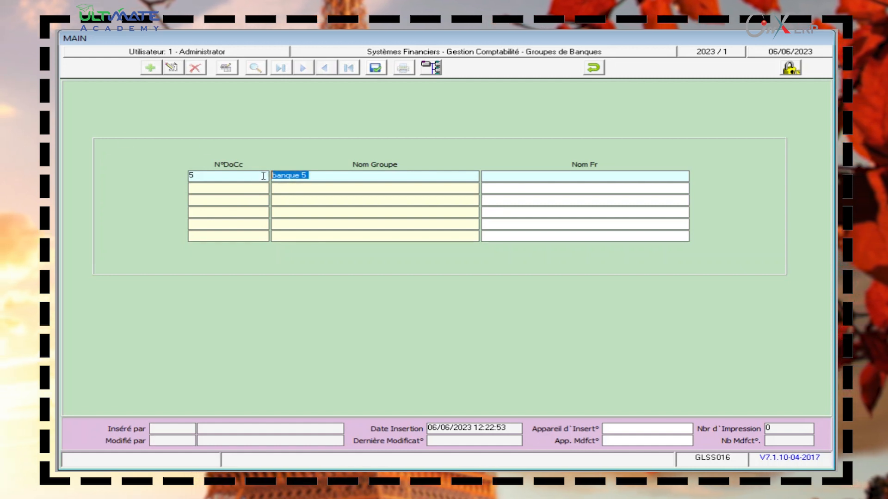
click(558, 176)
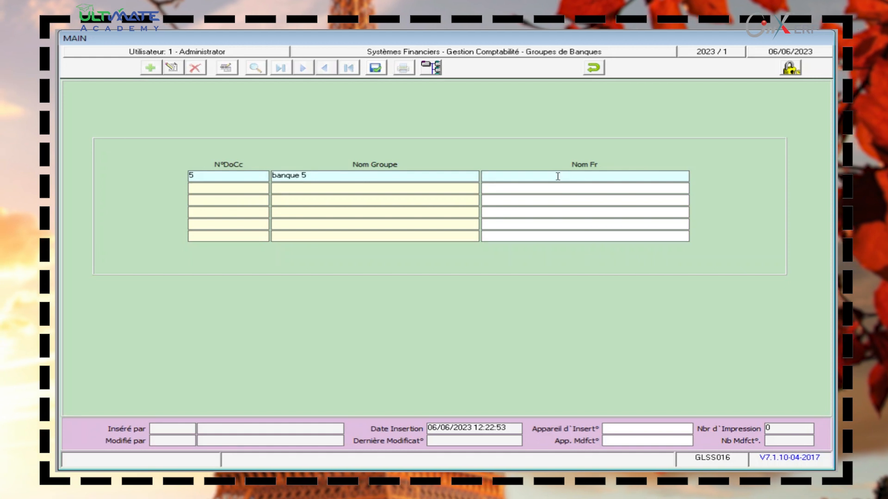
key(ctrl+v)
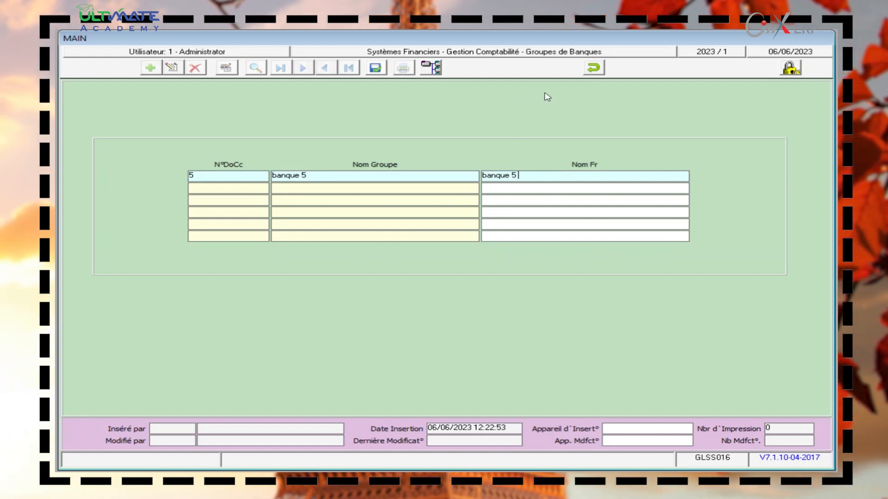
Discard the unsaved bank group and open the Types Notification form of the accounting configuration
click(594, 67)
click(436, 279)
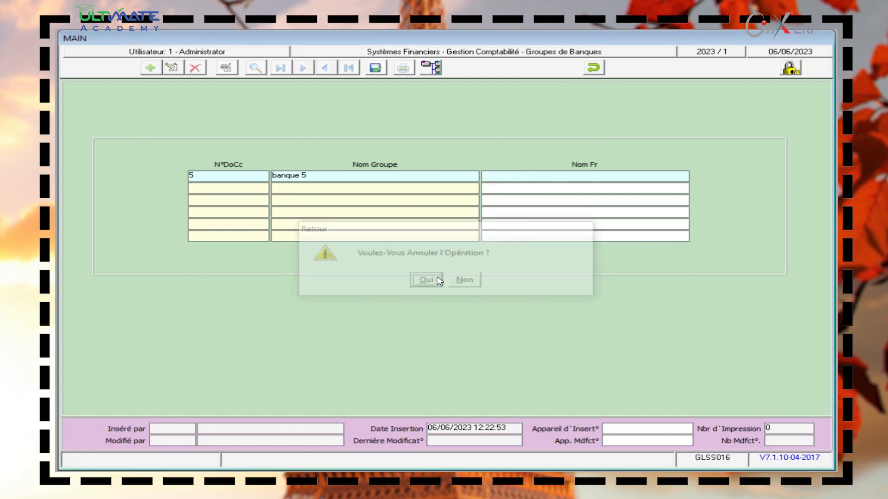
click(593, 68)
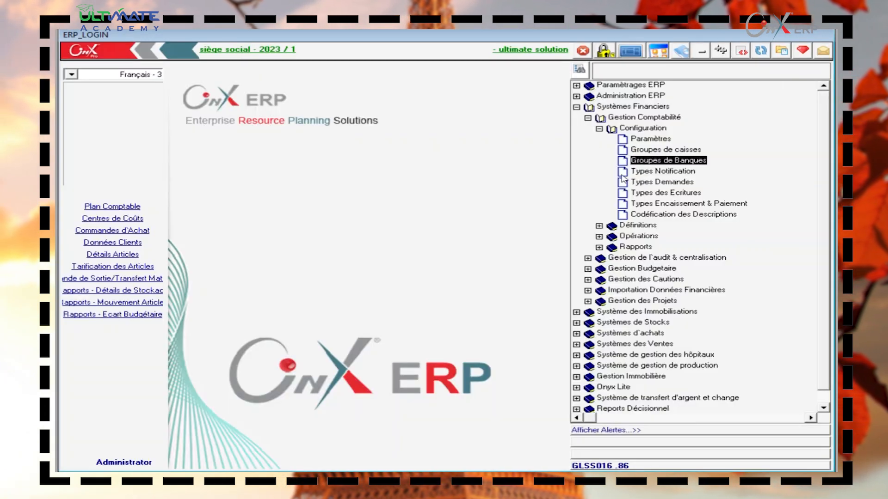
double_click(646, 172)
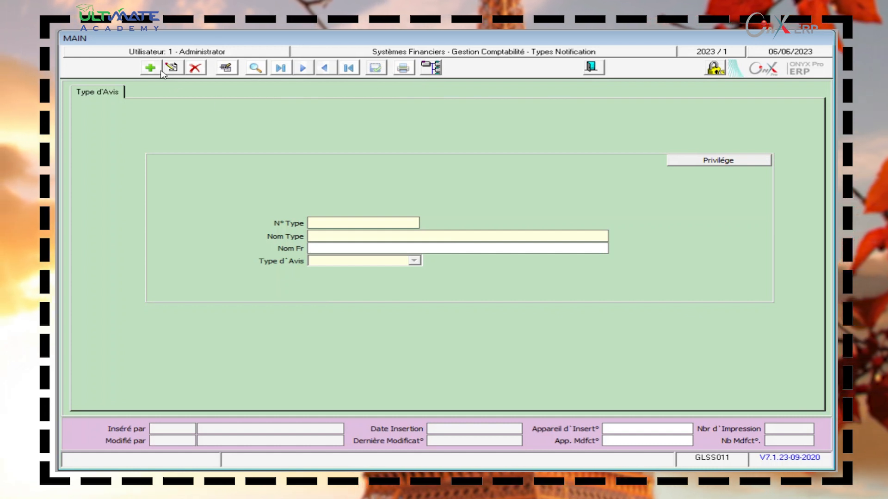
Check the available Type d'Avis options in a new notification type record, and cancel that record
click(349, 262)
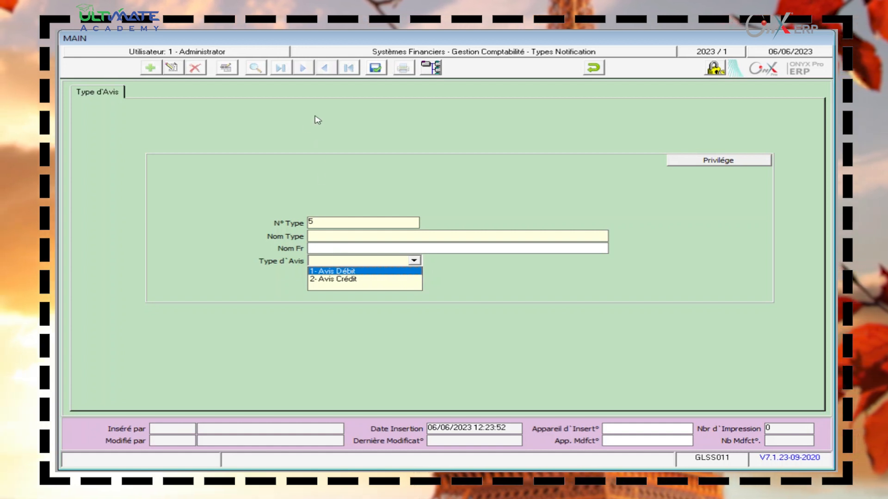
click(284, 139)
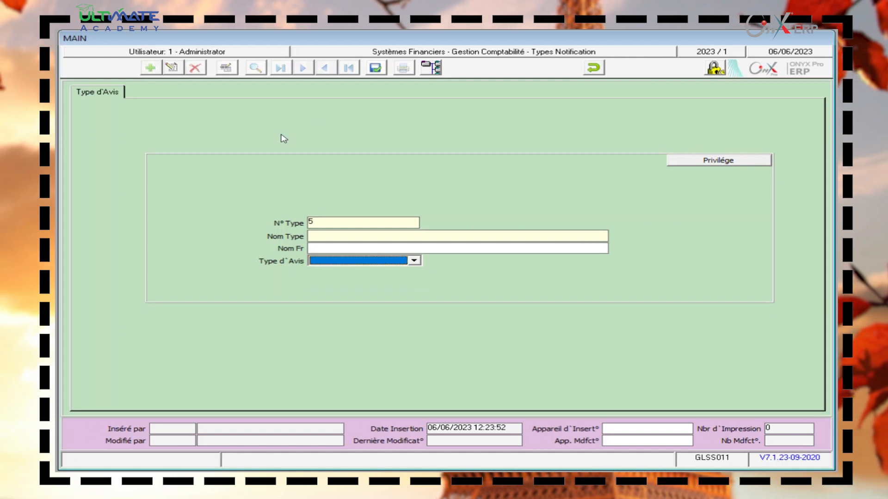
click(593, 67)
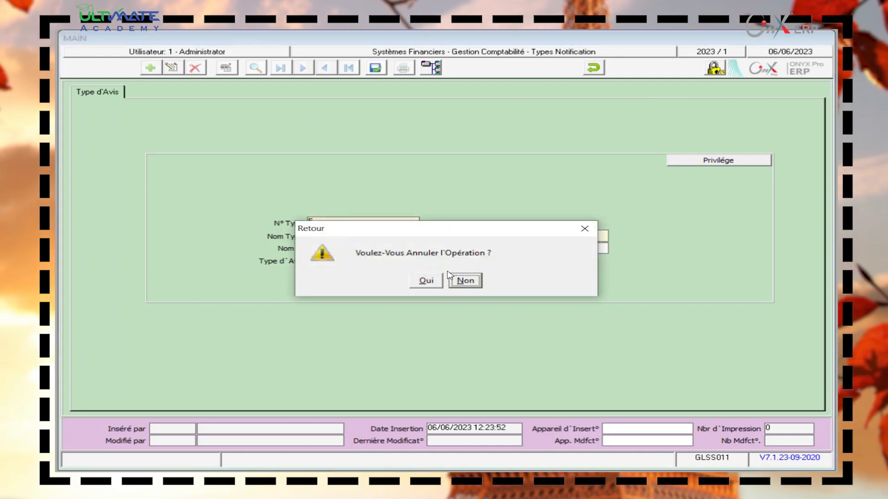
click(426, 281)
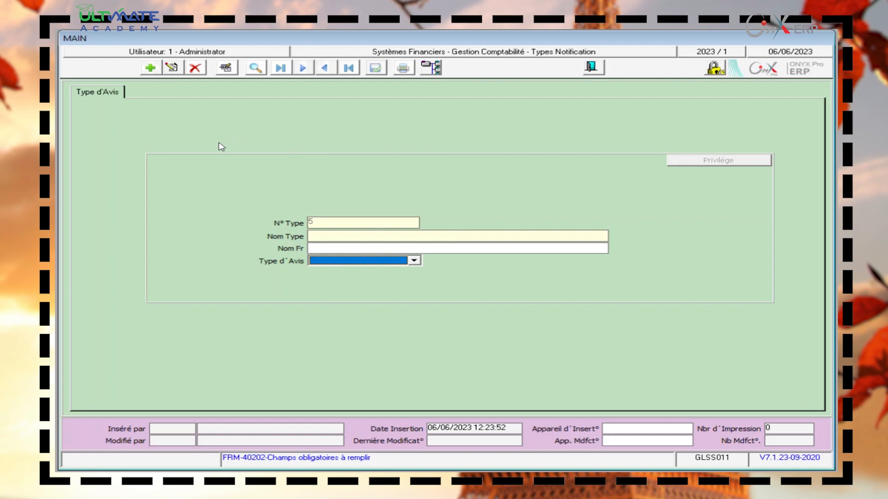
Look through the list of existing notification types and load the "Avis débit" record
click(254, 69)
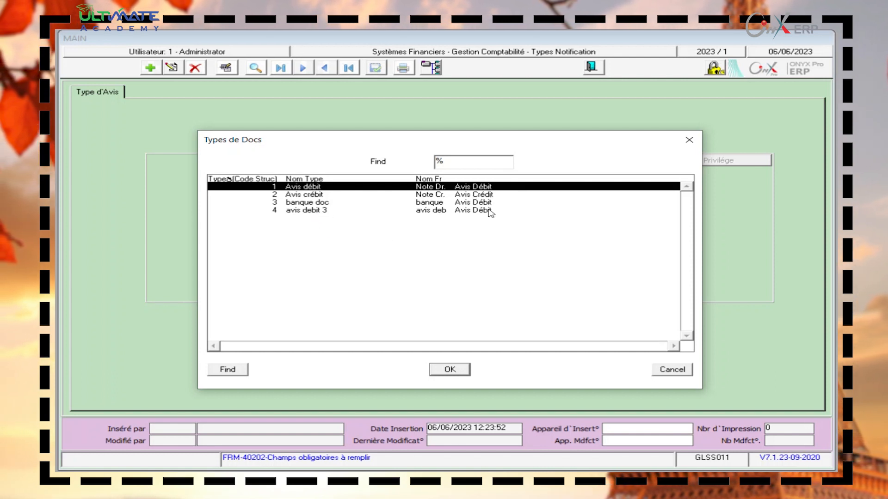
click(451, 369)
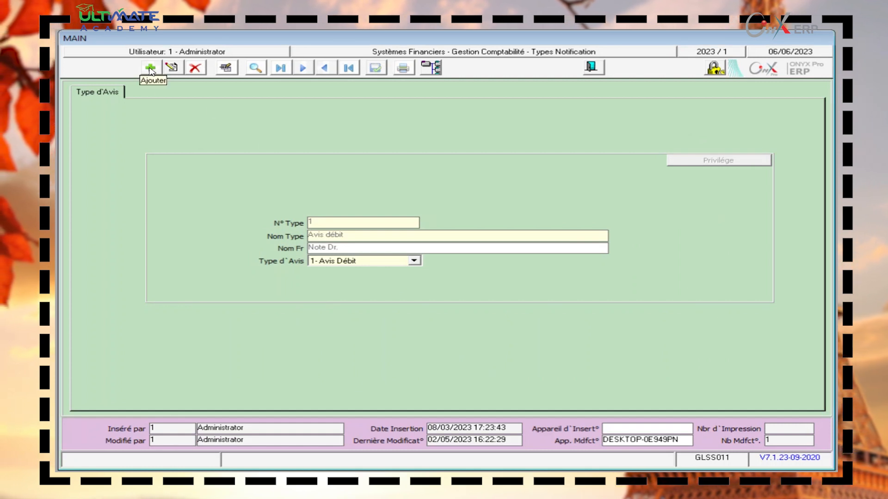
Start a new notification type record with "avis credit 8" as the Nom Type
click(150, 69)
click(341, 235)
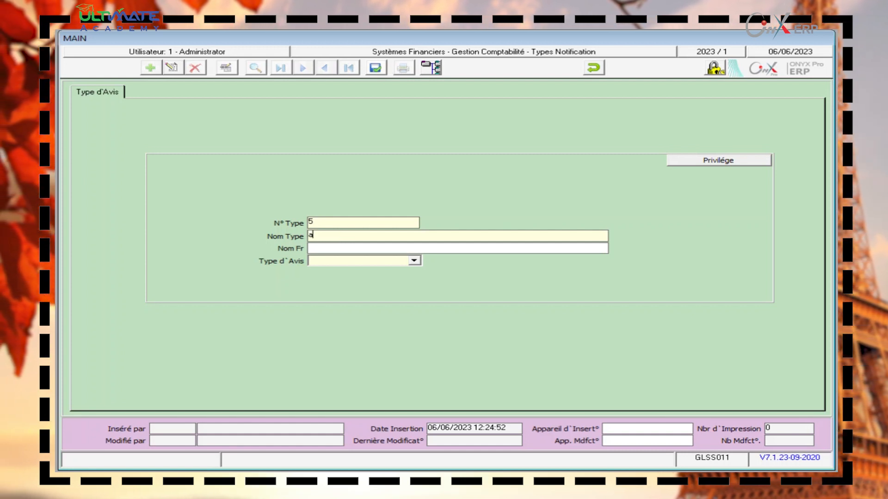
text(credit )
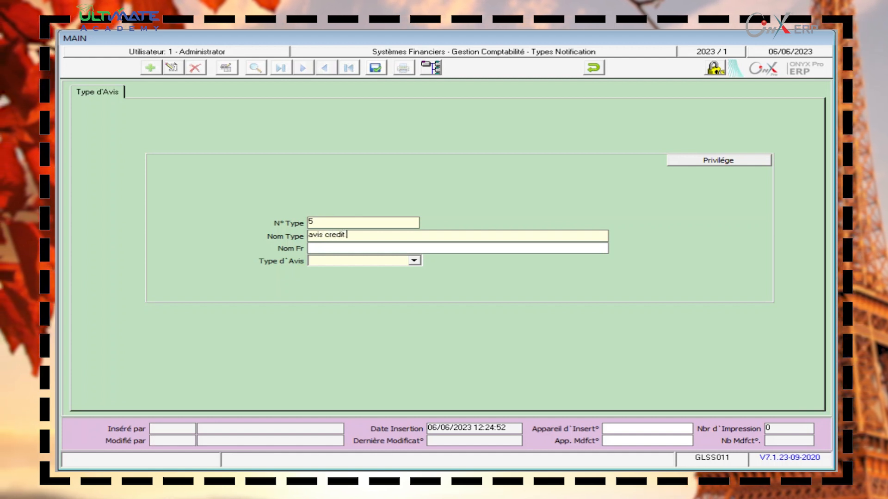
text(8)
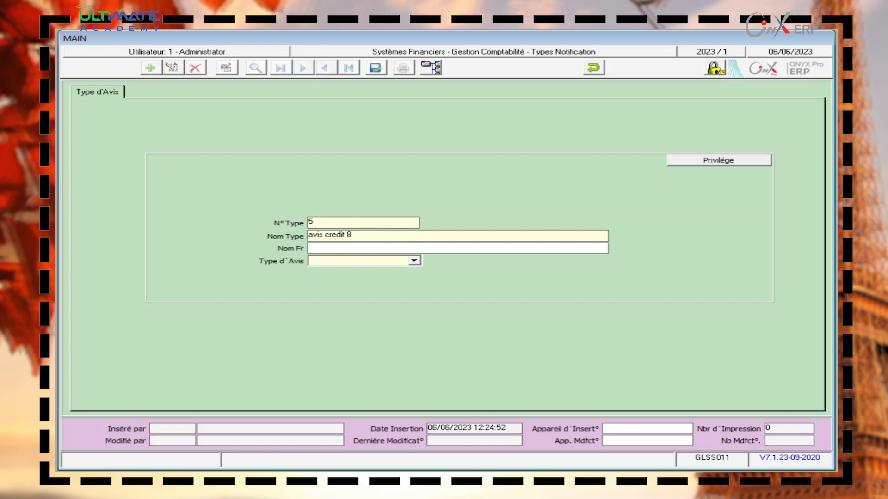
Enter "avis credit 8" as the notification type's Nom Fr and set its Type d'Avis to "2- Avis Crédit"
drag(354, 236, 318, 234)
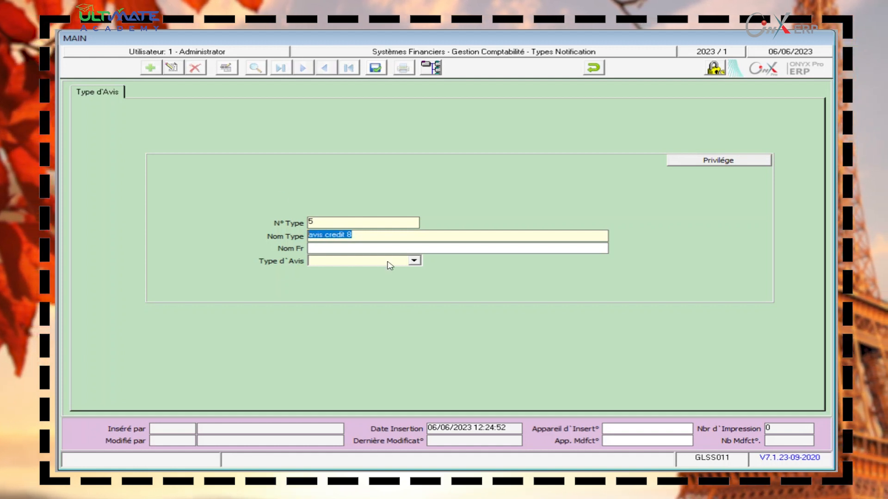
click(351, 246)
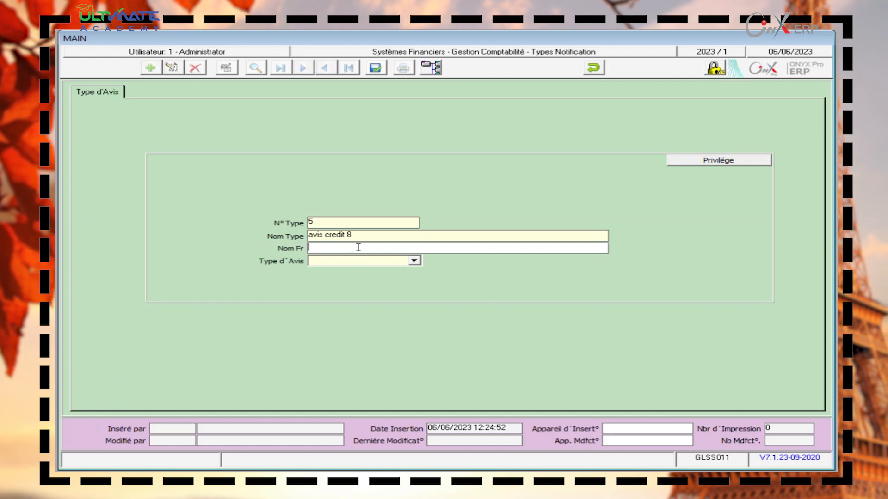
text(avis credit 8)
click(361, 261)
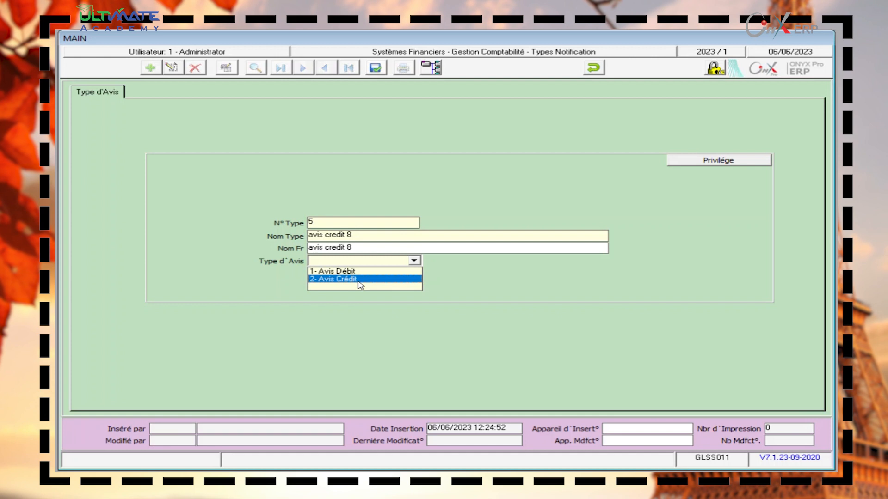
click(359, 280)
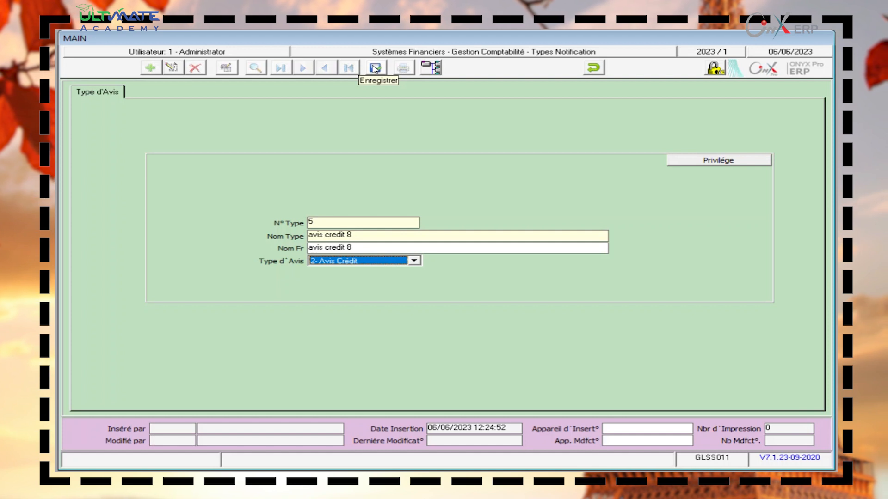
Discard the unsaved notification type and open the Types Demandes form of the accounting configuration
click(594, 68)
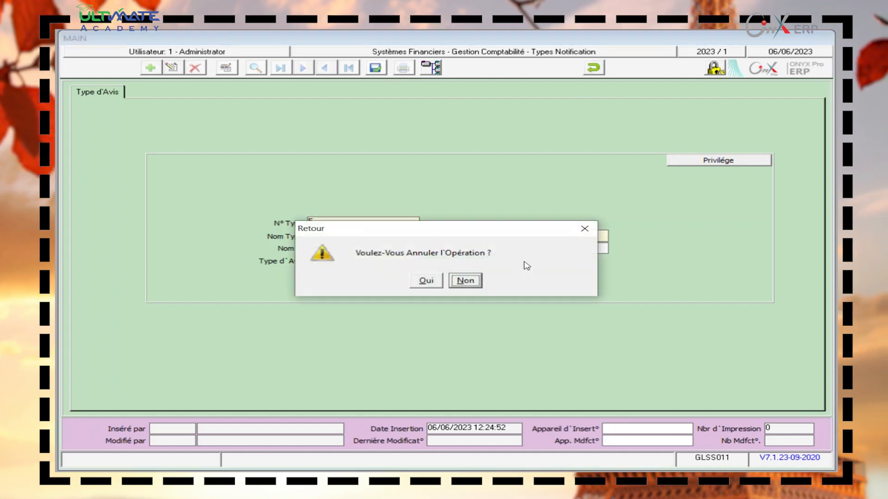
click(426, 280)
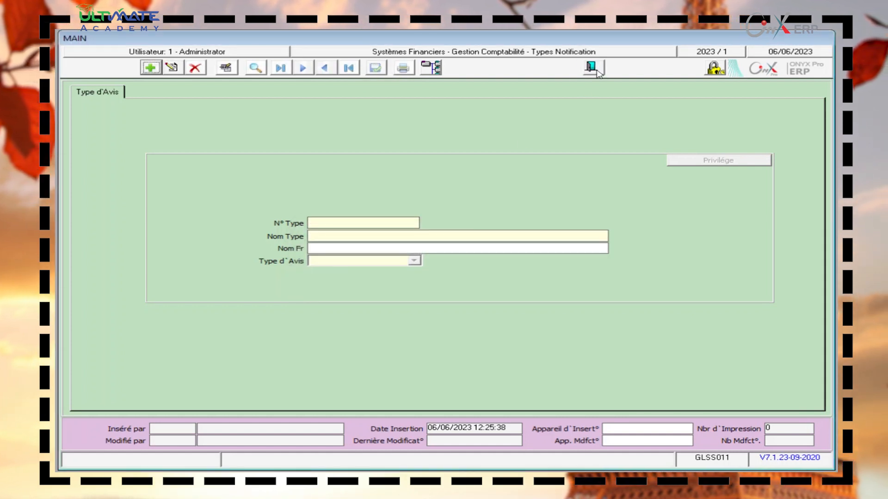
click(596, 71)
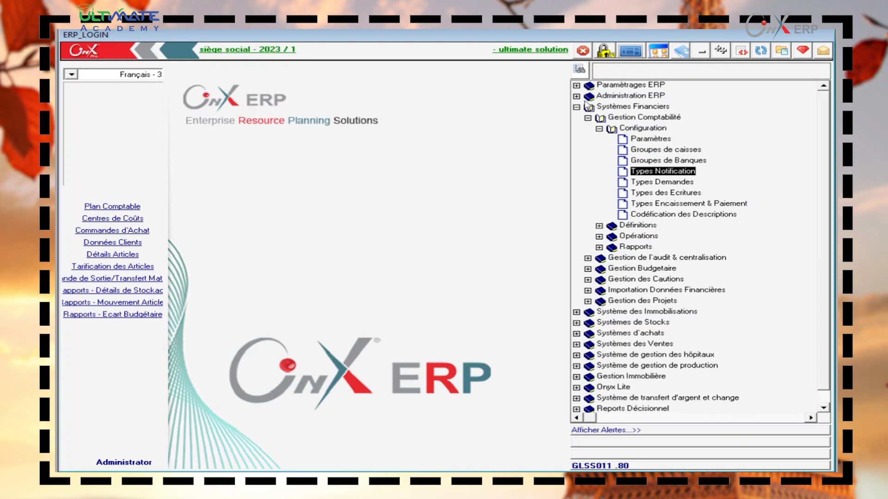
double_click(647, 182)
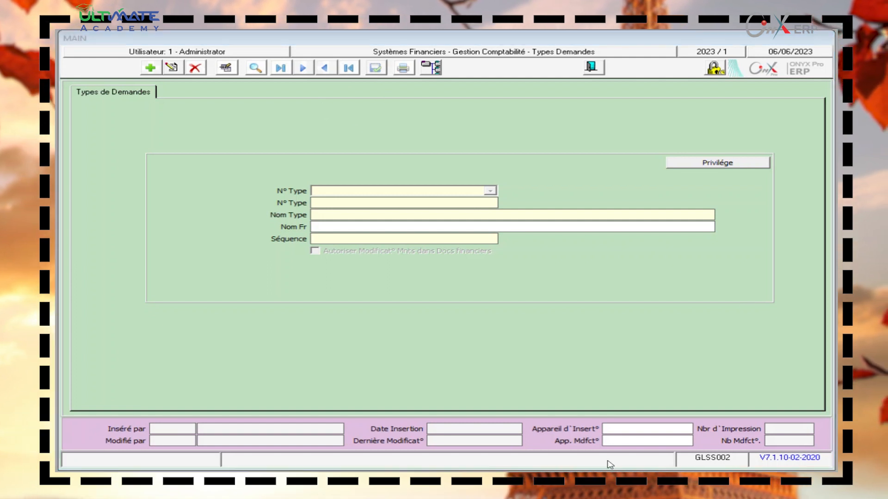
Start a new request type record and set its type to "2- Demande Encaissement"
click(151, 70)
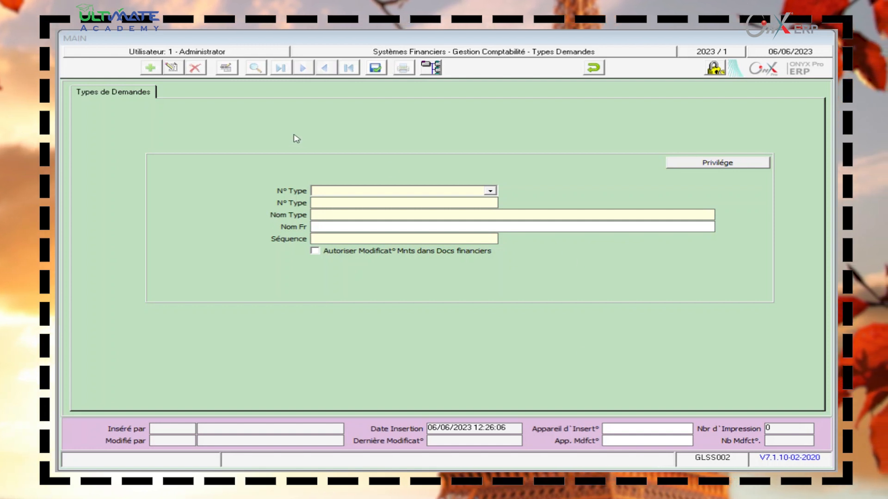
click(343, 191)
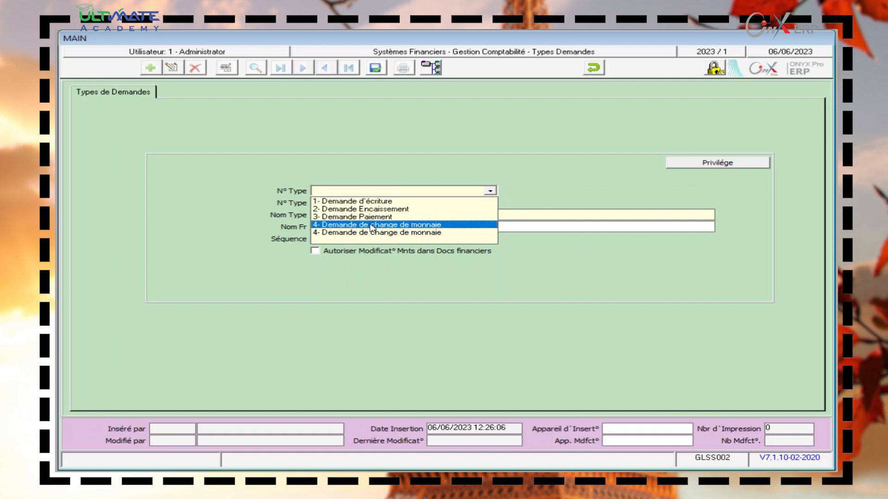
click(356, 210)
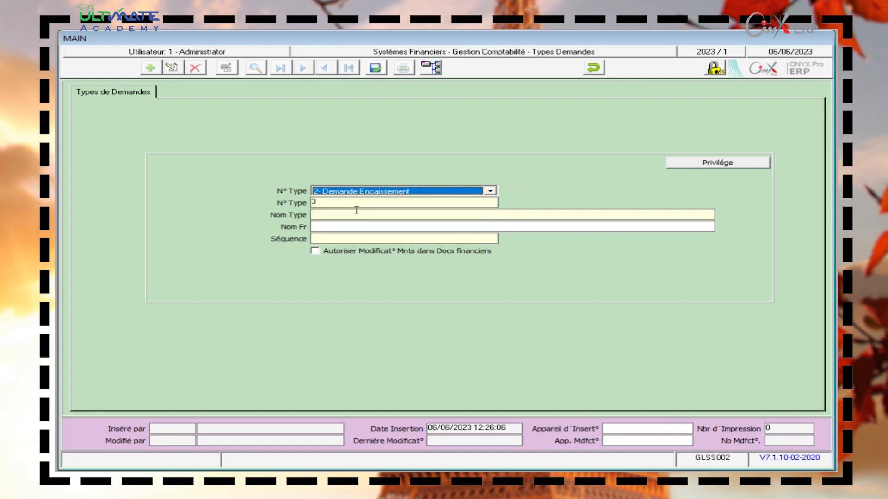
Fill in the request type with "encaissemnt" as Nom Type and Nom Fr and 3 as Séquence, and discard the unsaved record
click(356, 210)
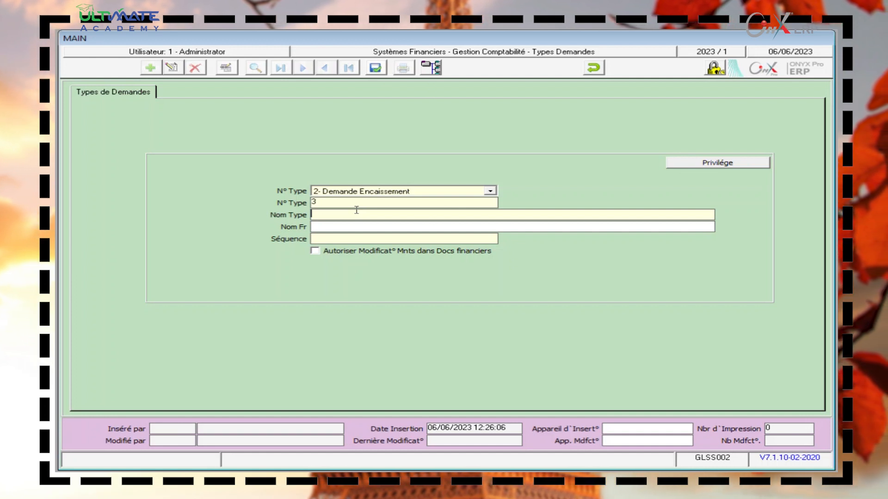
text(aissemnt)
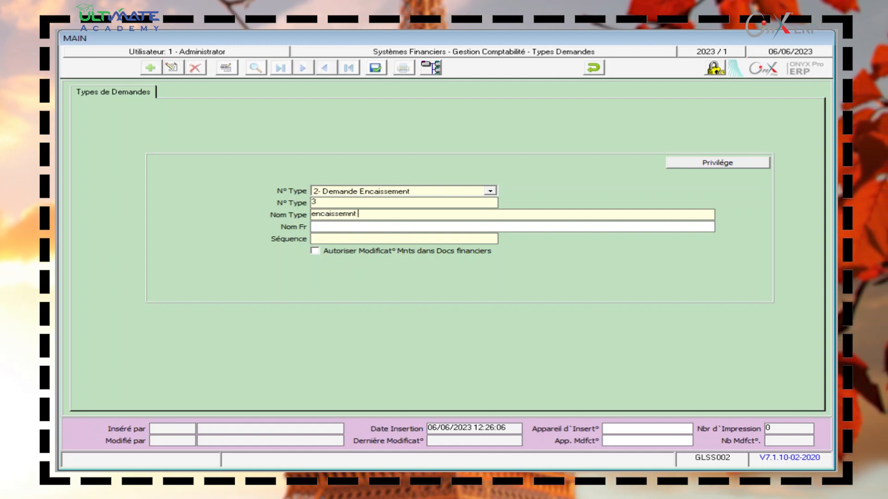
drag(362, 215, 306, 219)
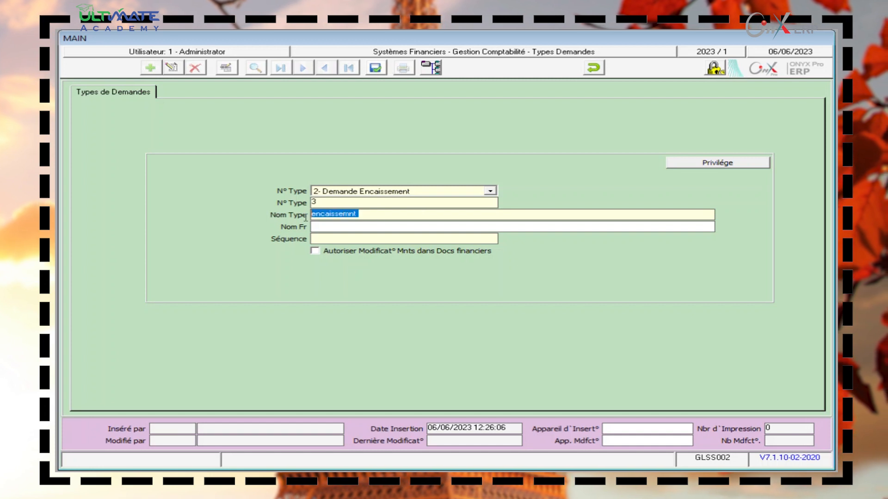
key(ctrl+c)
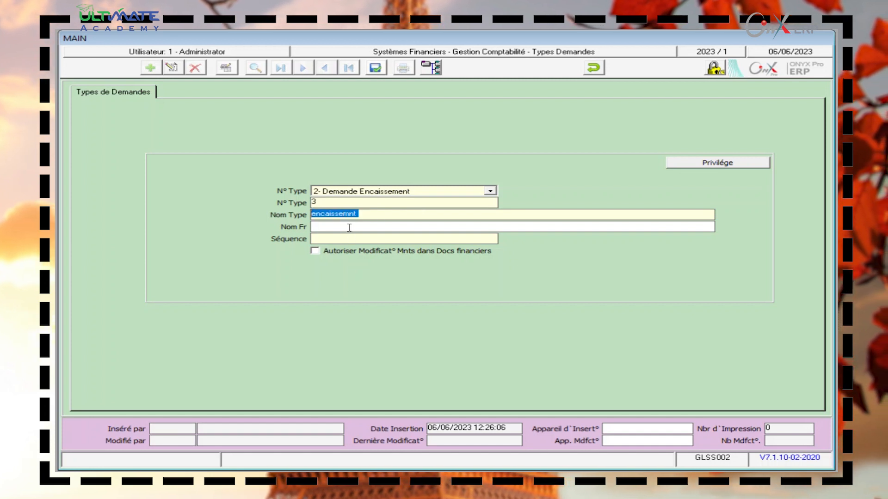
click(348, 226)
key(ctrl+v)
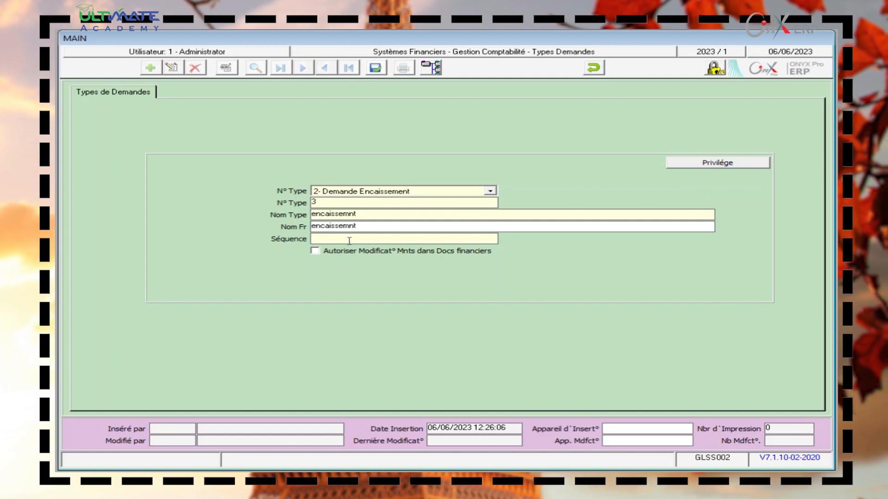
text(3)
click(322, 204)
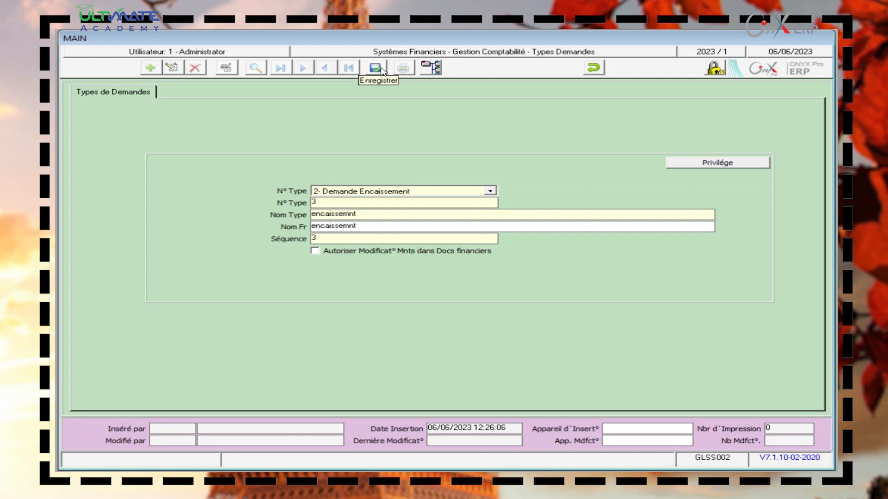
click(594, 68)
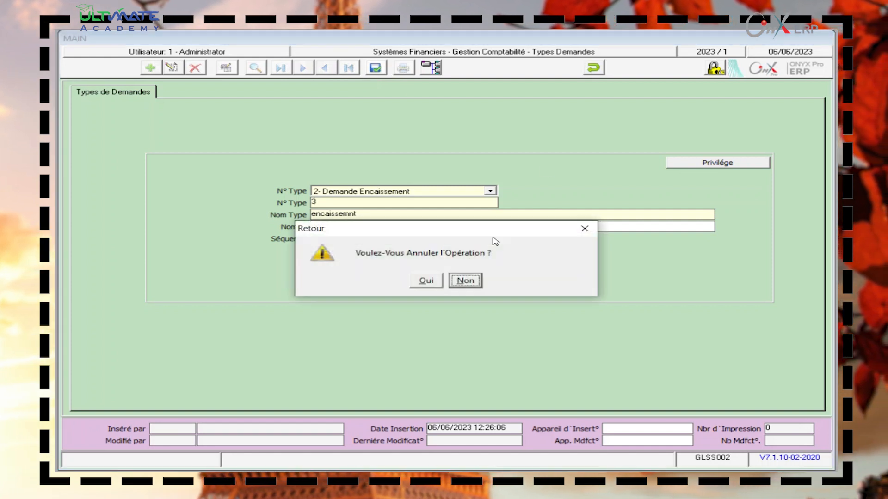
click(434, 281)
Open the Types des Ecritures form of the accounting configuration and display its first "écriture de journal" record
click(591, 68)
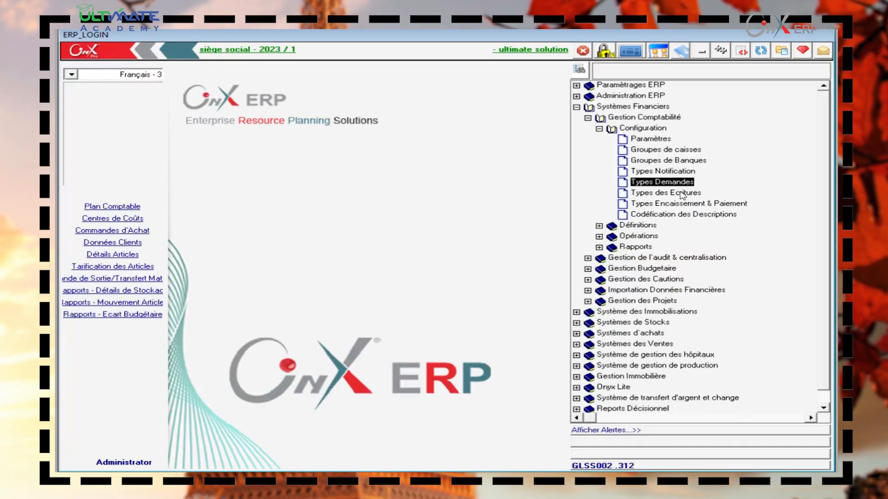
double_click(681, 193)
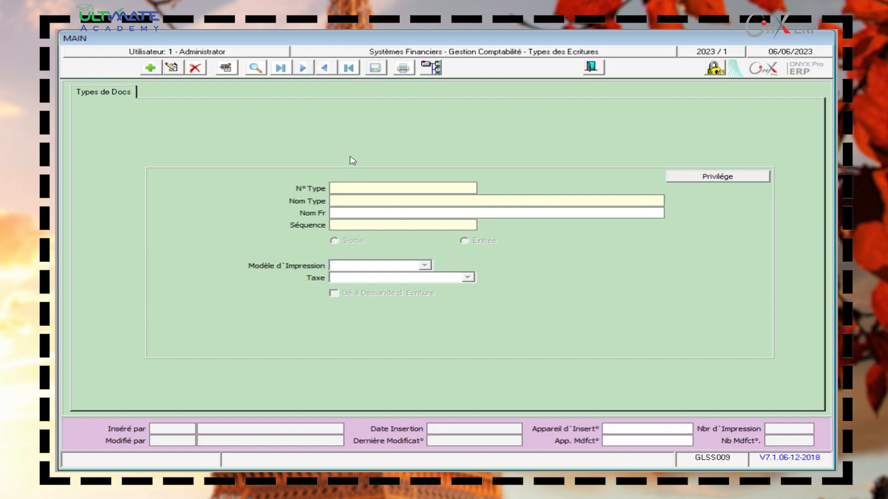
click(256, 71)
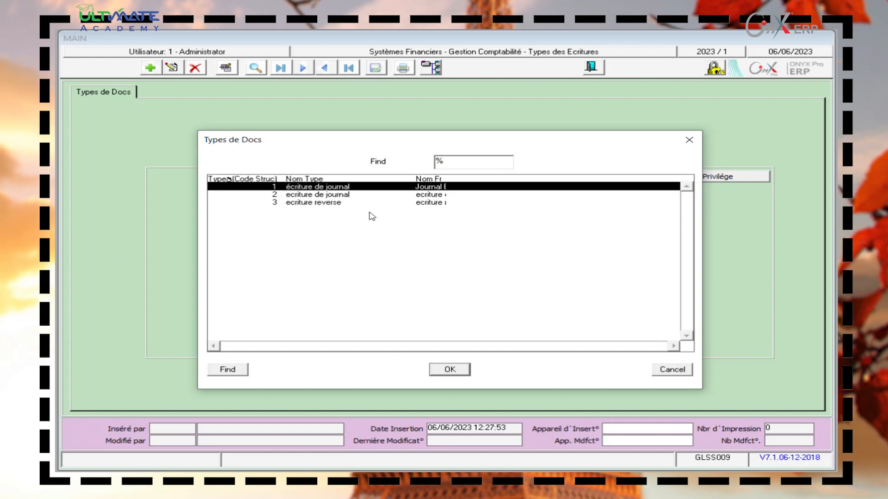
click(467, 370)
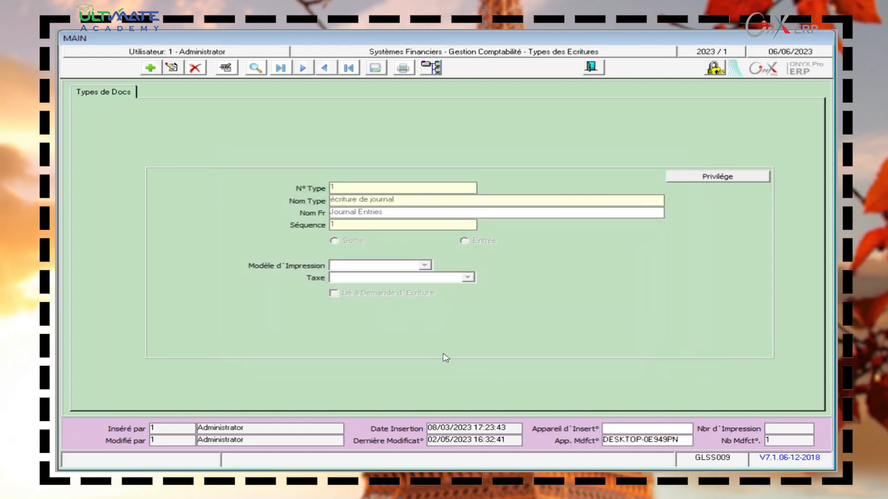
Start a new entry type record with Séquence 4 and discard it without saving
click(152, 69)
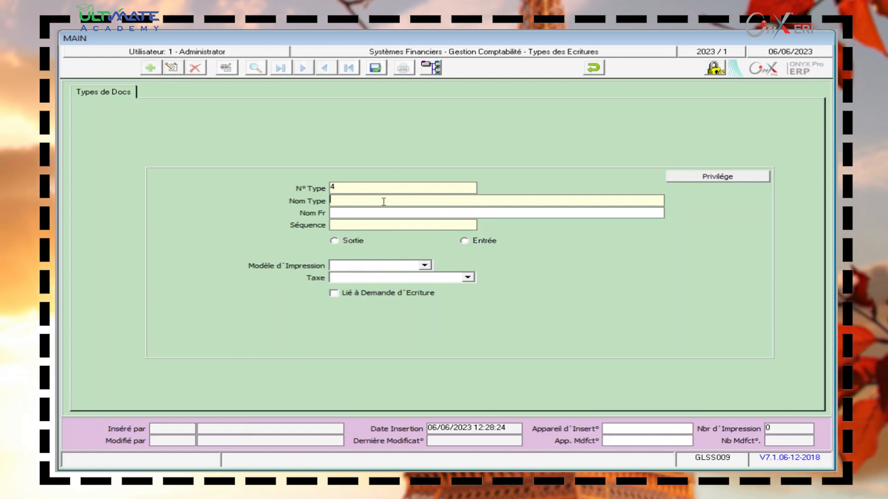
click(377, 225)
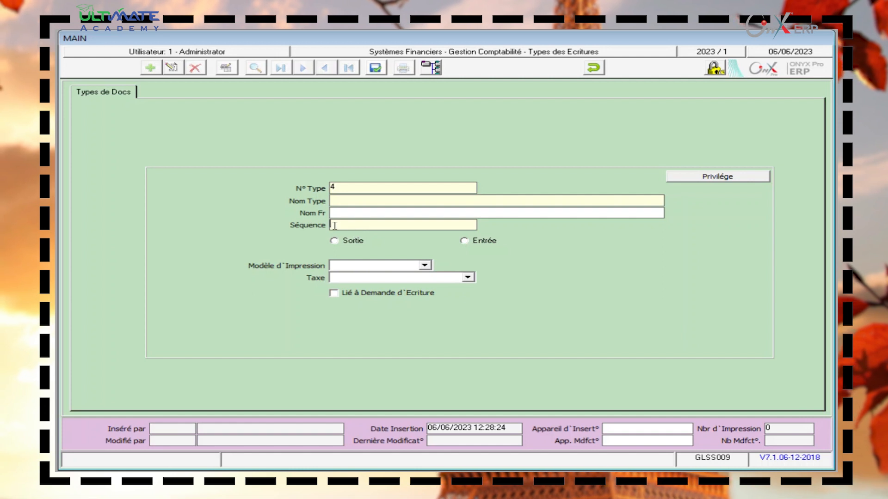
text(4)
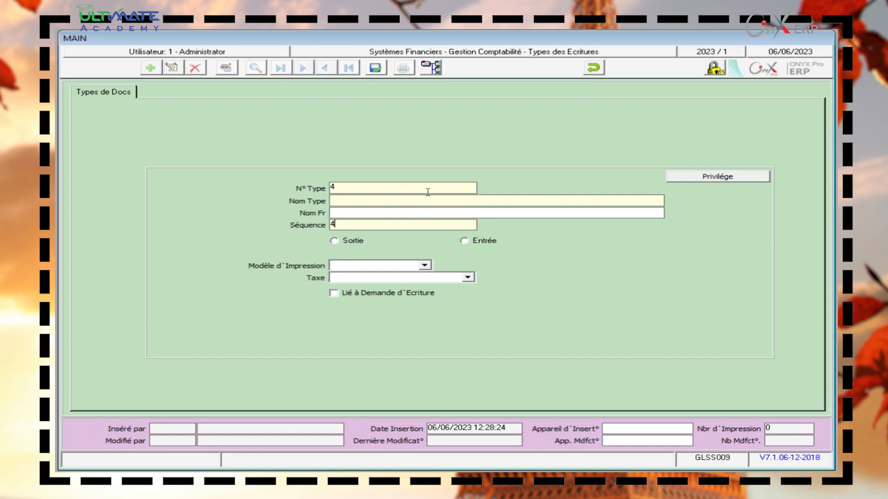
click(593, 69)
click(424, 280)
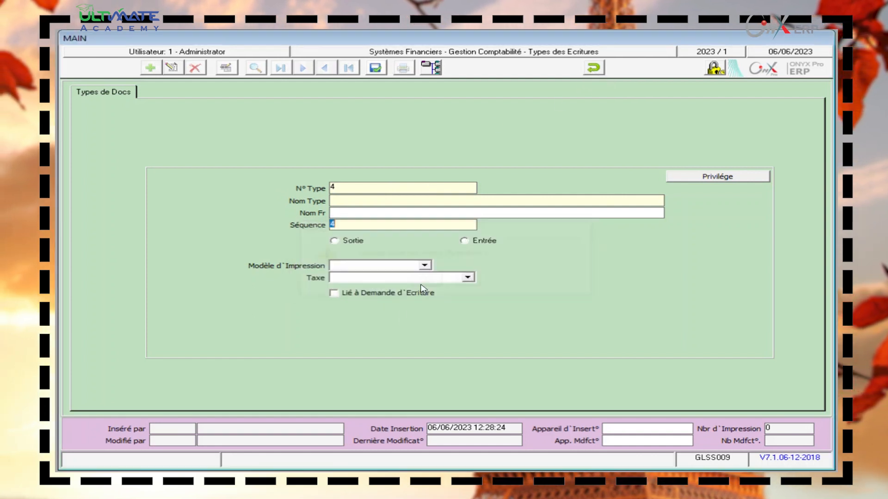
Close the entry types form and open the Types Encaissement & Paiement form
click(594, 71)
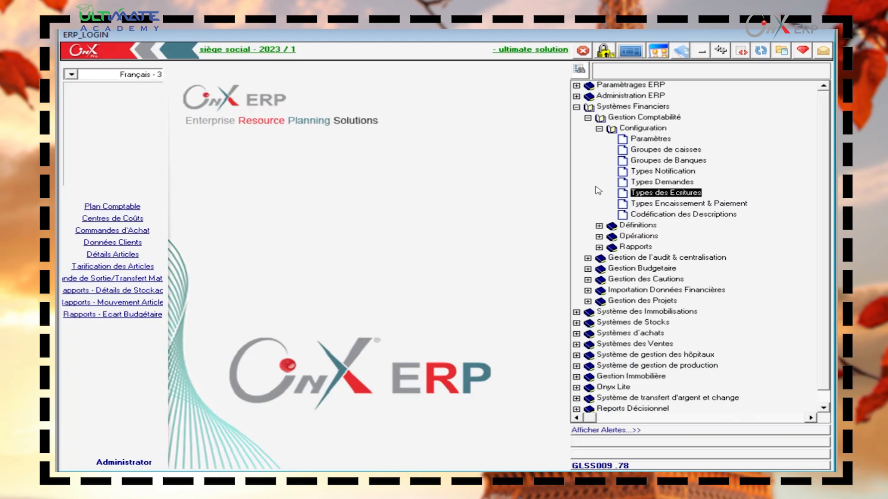
click(652, 209)
double_click(653, 209)
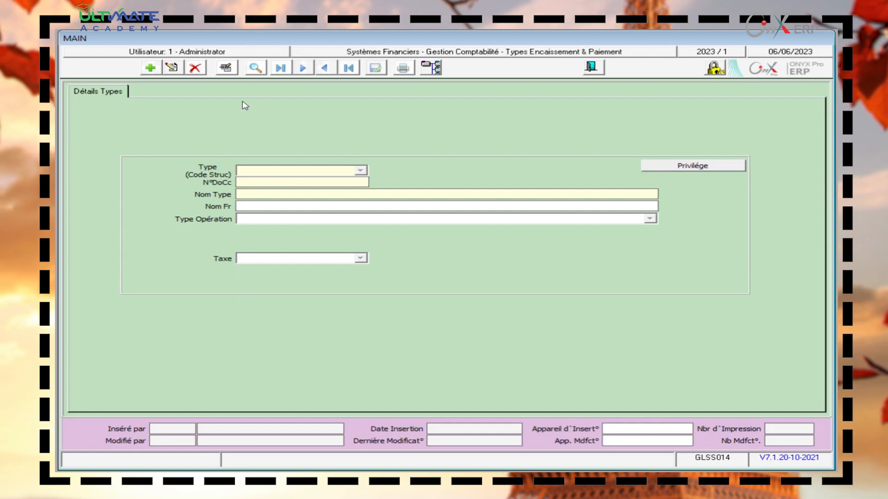
Start a new record with its type set to "2- Paiement" and discard it without saving
click(149, 69)
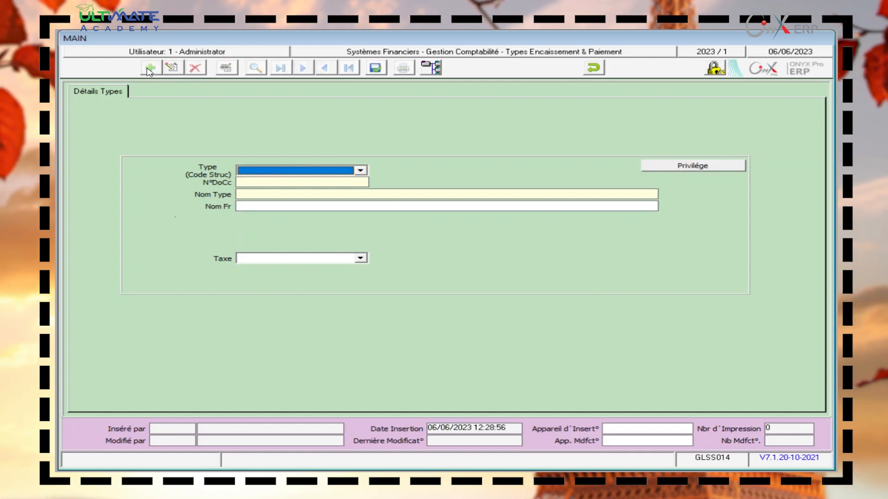
click(304, 172)
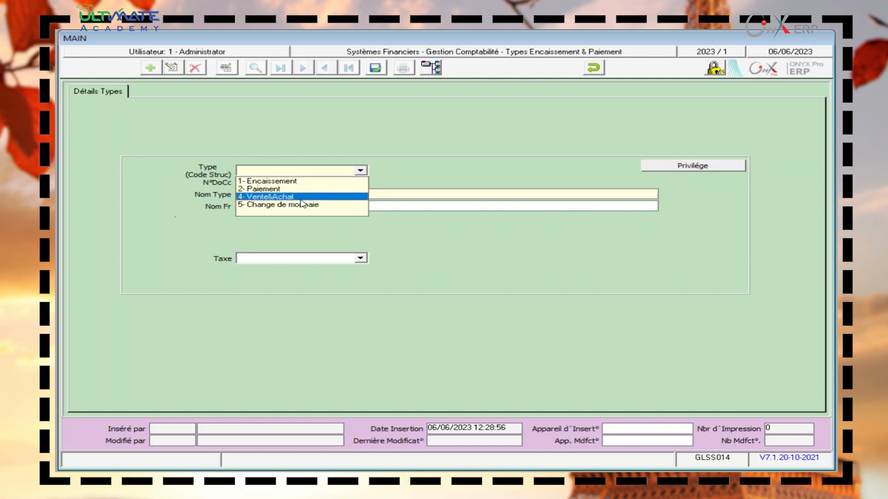
click(287, 189)
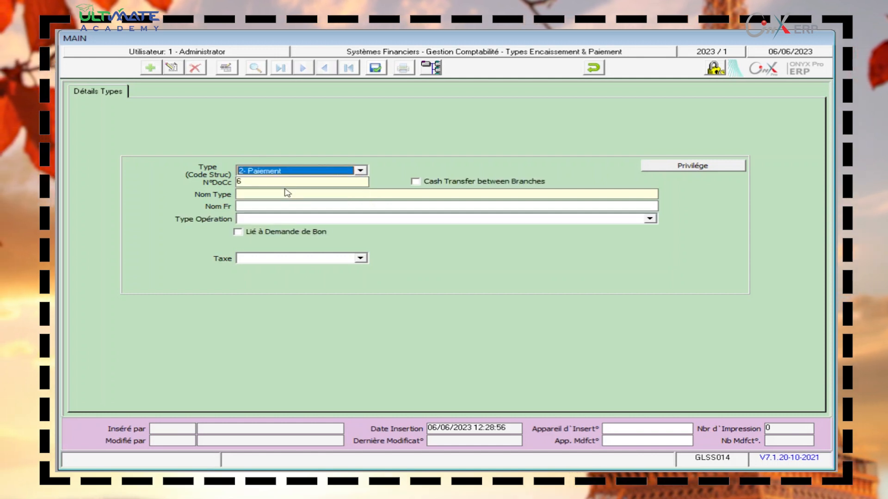
click(281, 194)
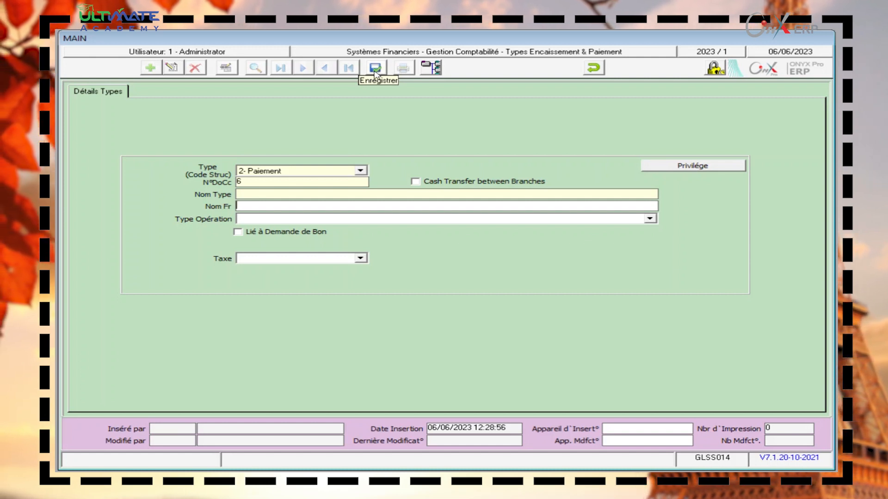
click(599, 72)
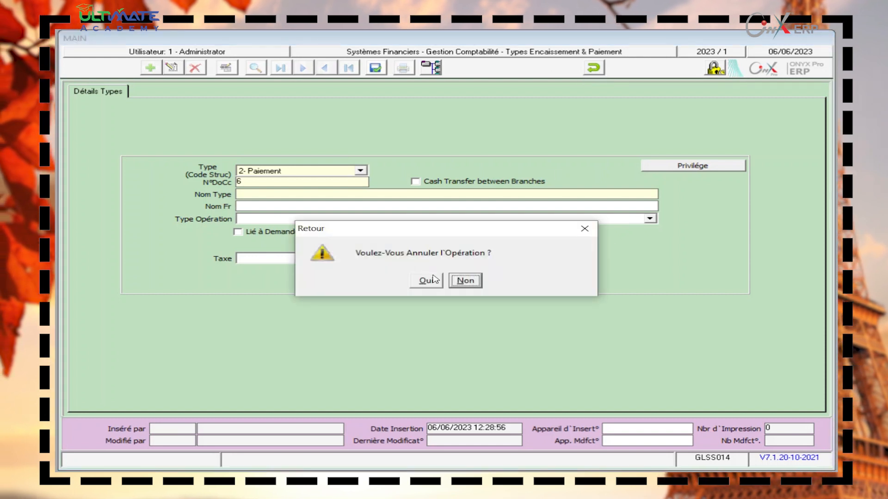
click(436, 279)
Close the Types Encaissement & Paiement form and open the Codéfication des Descriptions form
click(594, 70)
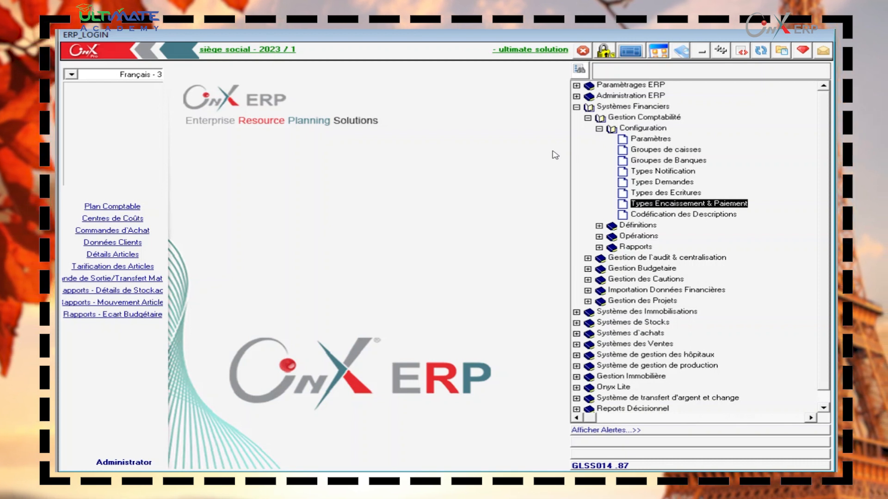
click(654, 215)
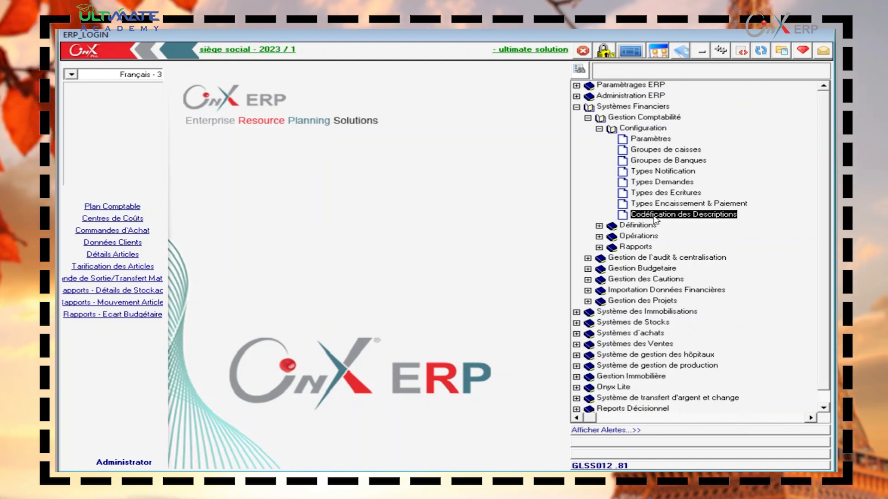
double_click(654, 217)
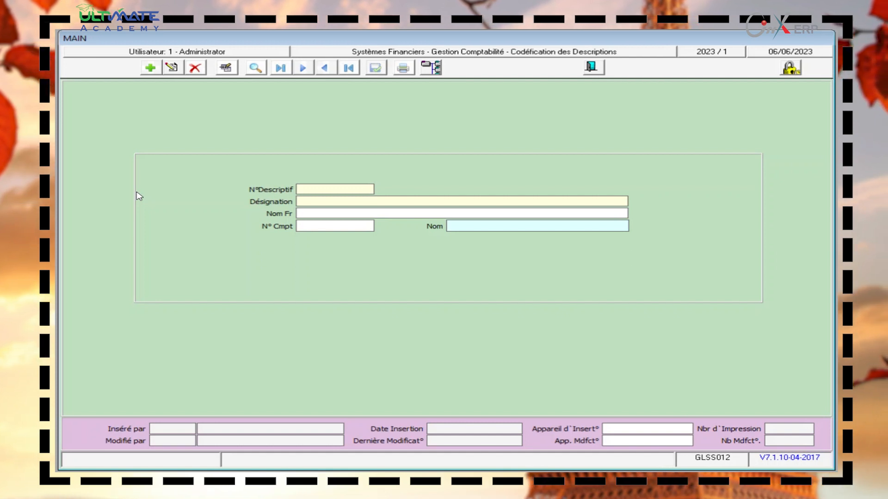
Start a new description record and assign the Caisse Centrale account from the account list
click(153, 69)
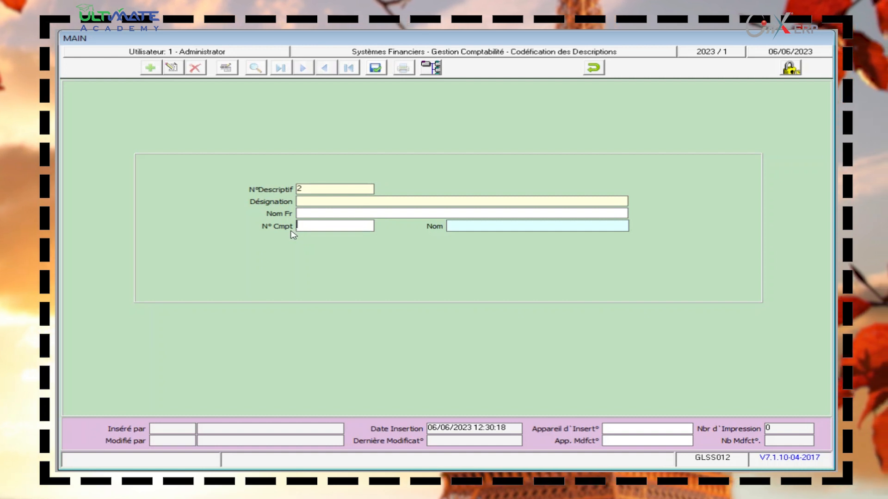
key(F9)
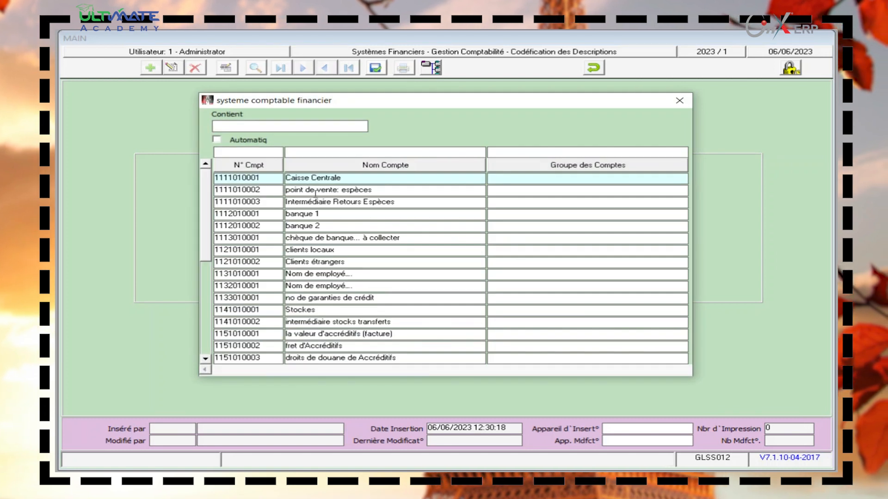
drag(206, 207, 206, 185)
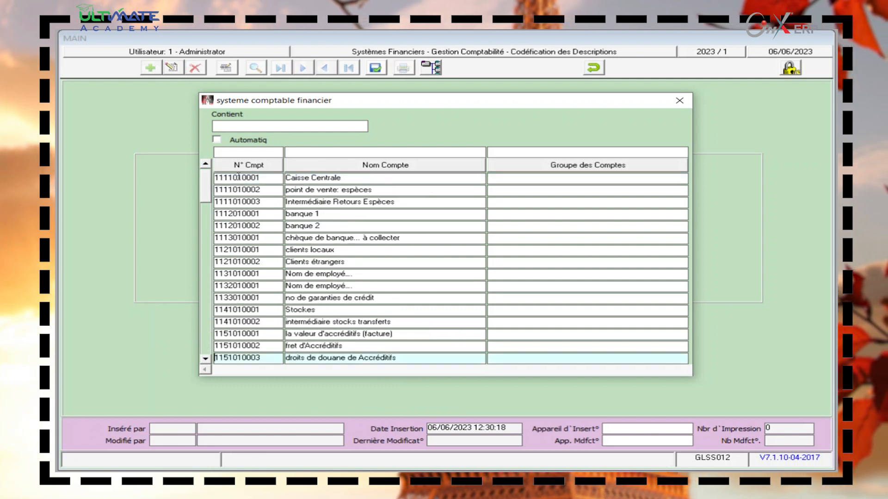
double_click(304, 178)
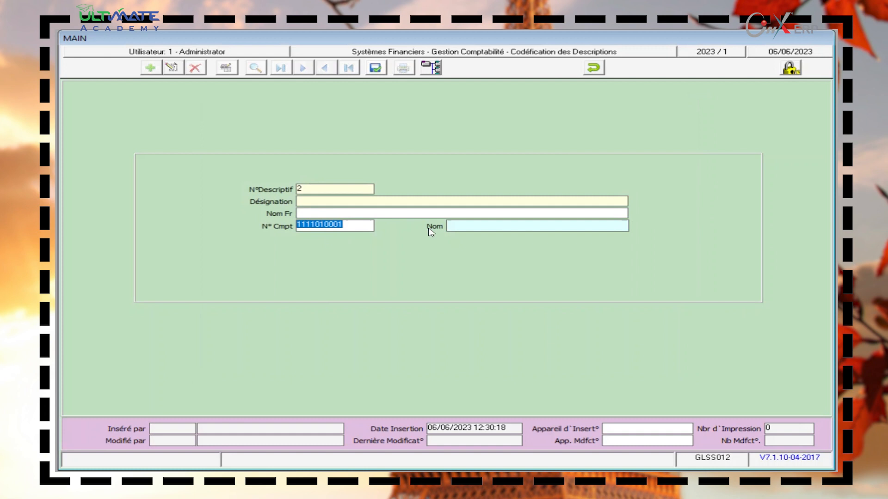
Enter "pour payer les impot" as the description's Désignation and discard the unsaved record
click(359, 200)
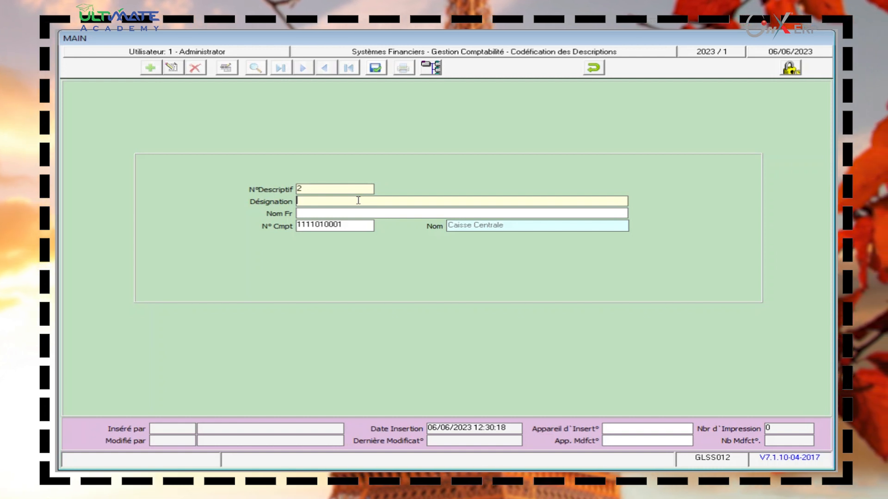
text(pou)
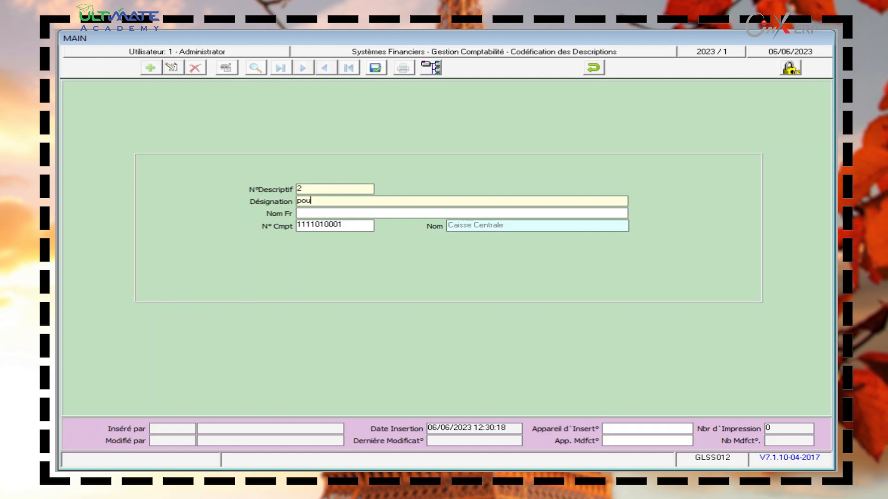
text(r payer les impot)
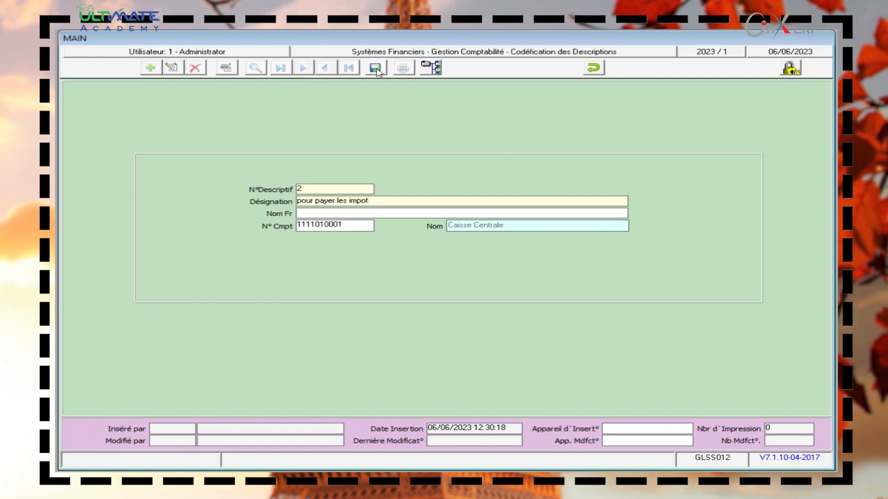
click(592, 69)
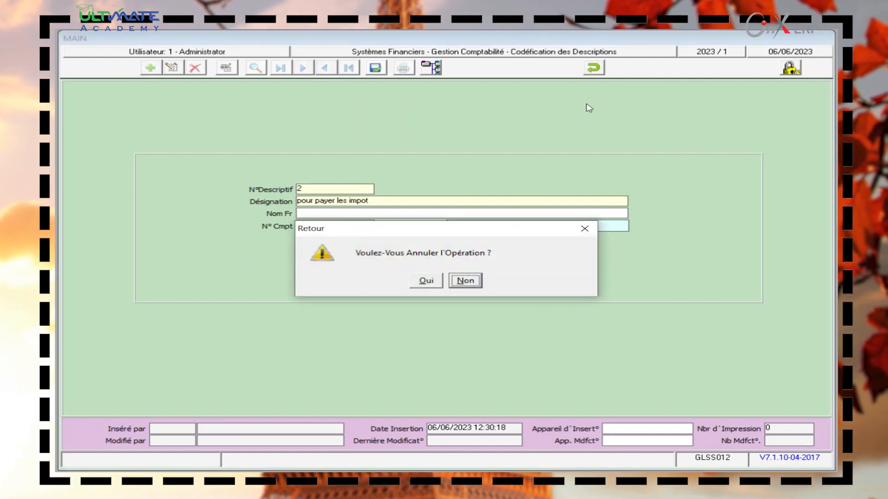
click(425, 281)
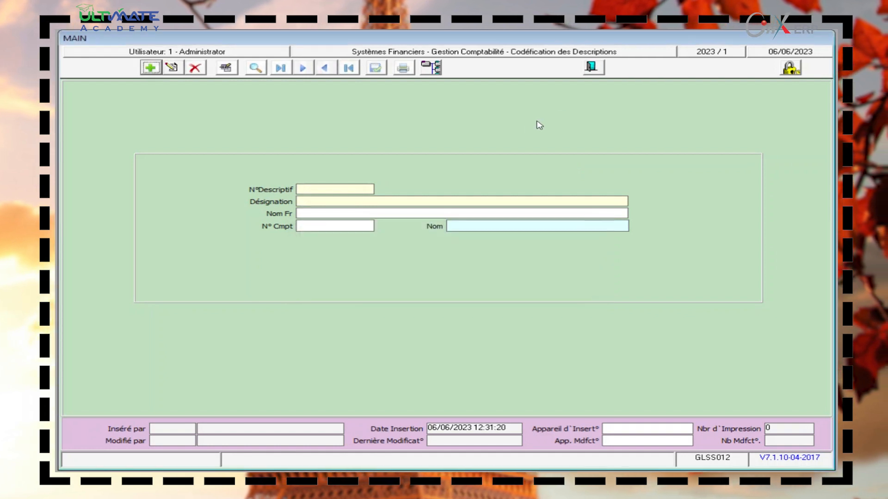
Look up the existing description "ce compte est pour les fournisseur" and close the description coding form
click(256, 69)
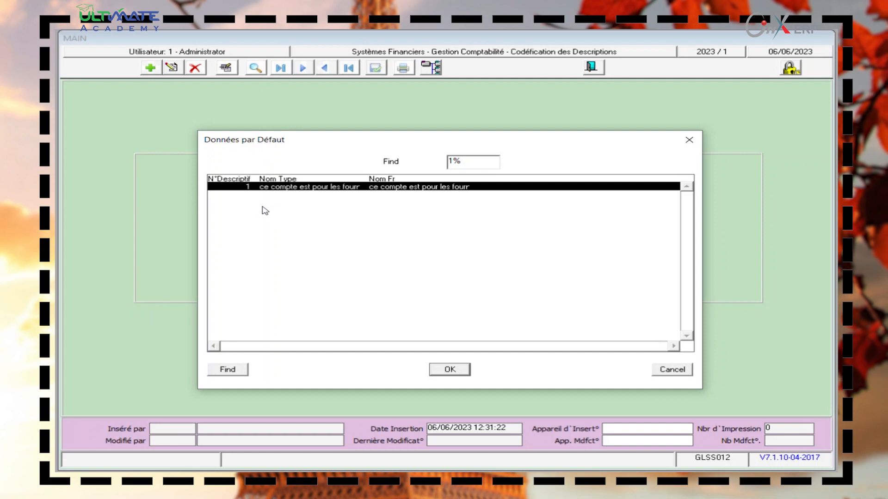
double_click(272, 189)
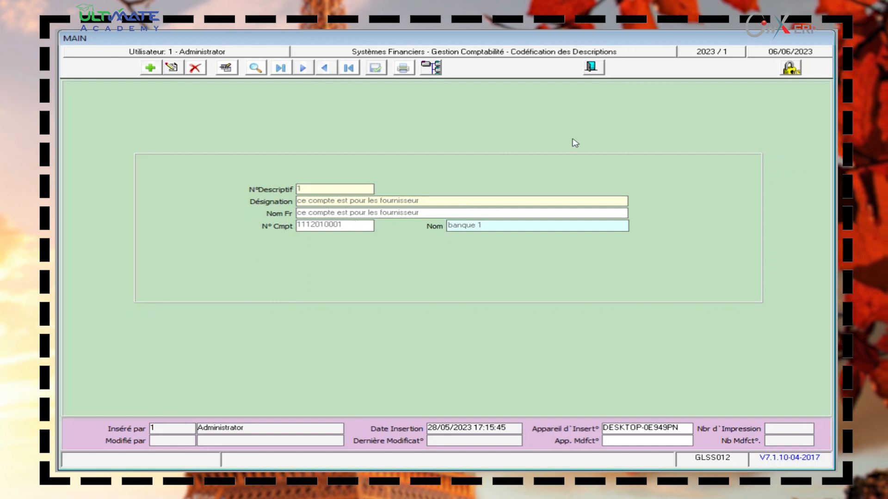
click(591, 68)
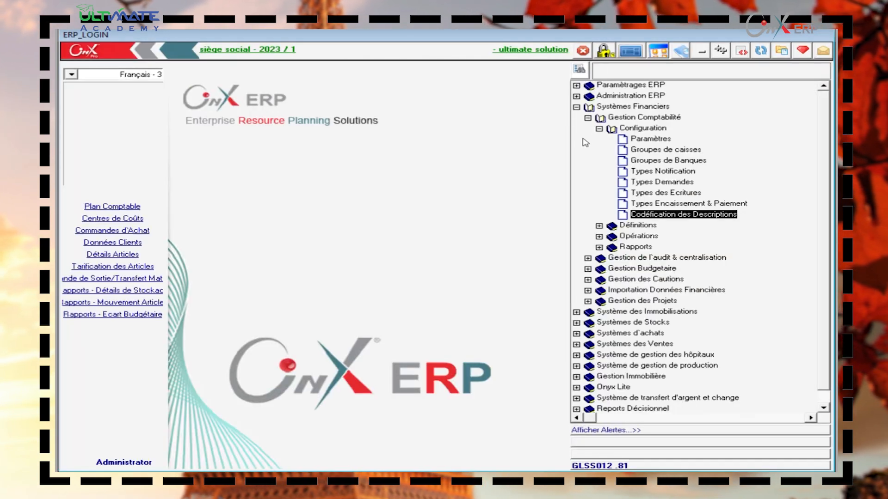